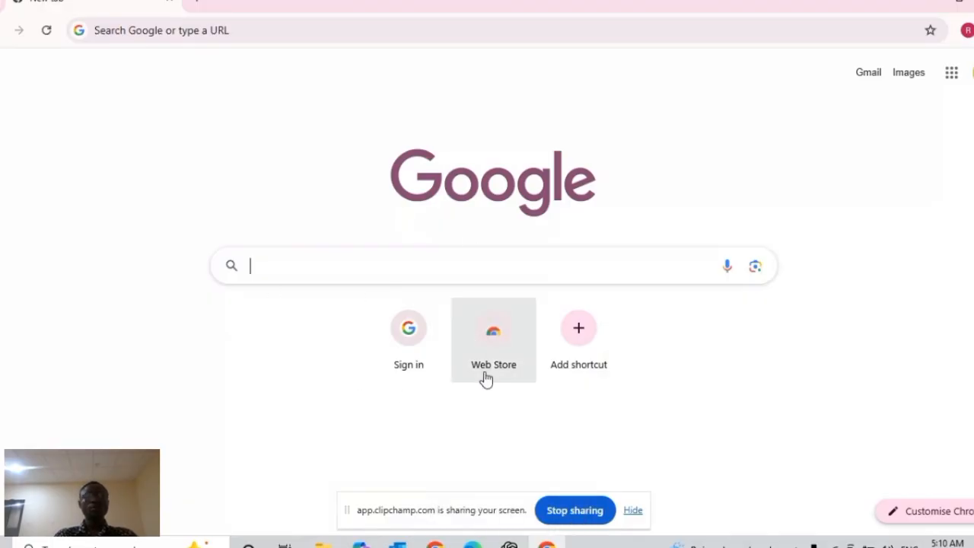
pyautogui.click(509, 544)
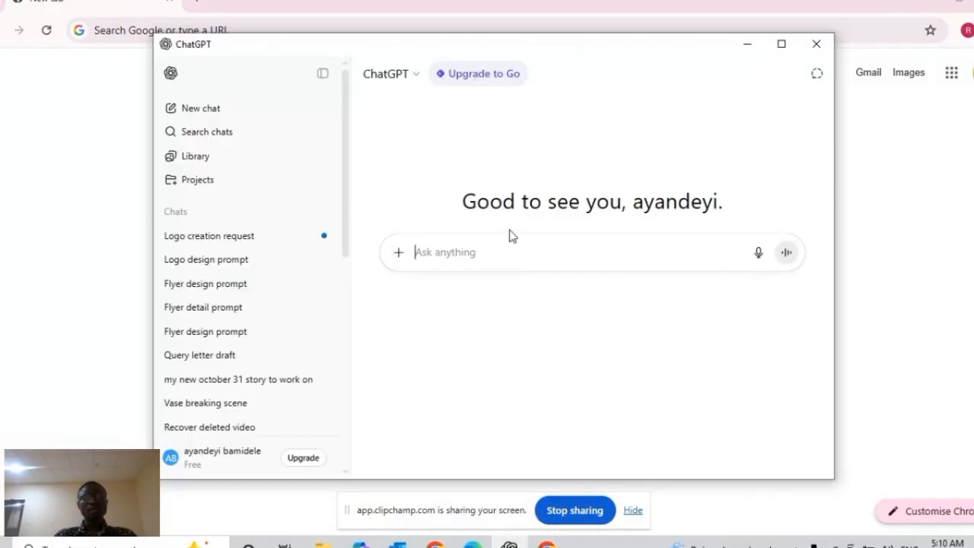
pyautogui.click(509, 545)
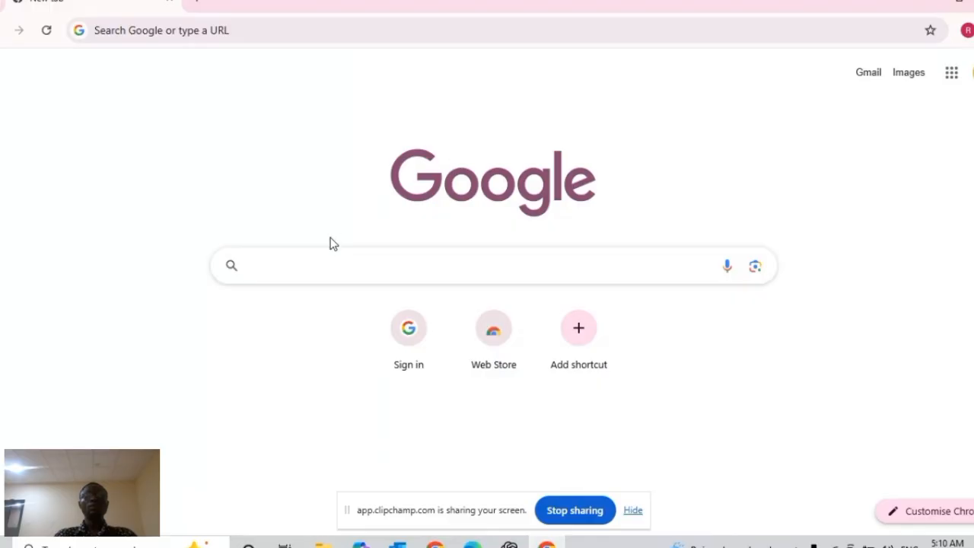
# Search Google for "google veo deepmind"
pyautogui.click(332, 265)
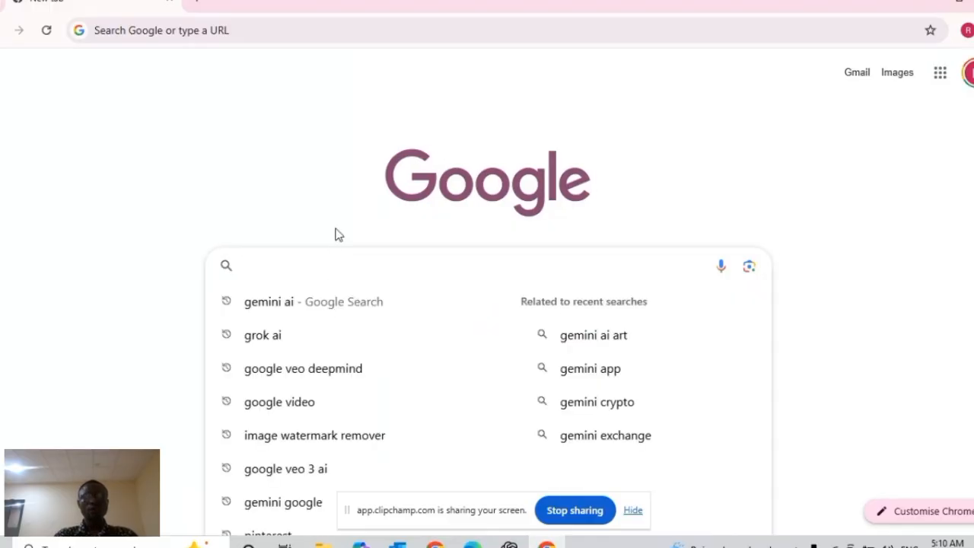
pyautogui.write('googl')
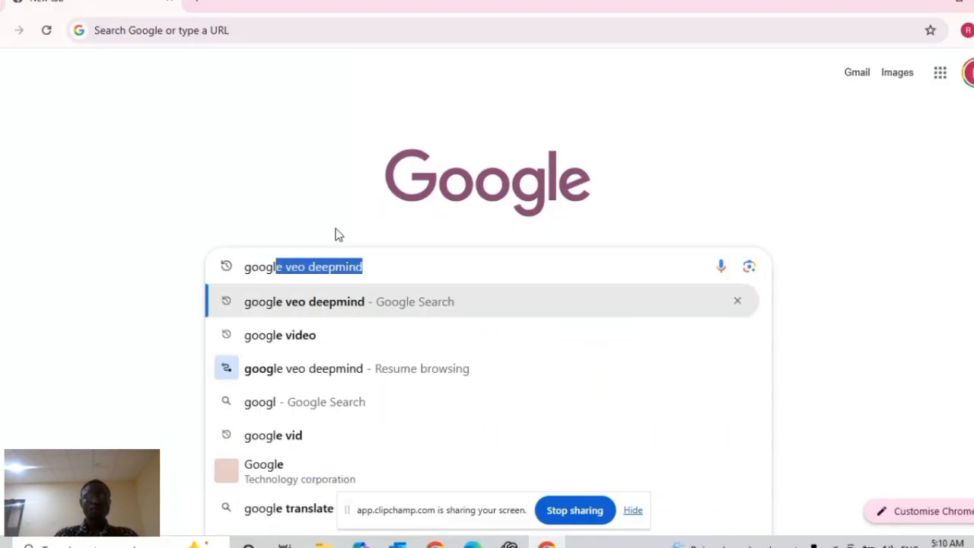
pyautogui.write('e a')
pyautogui.press('BackSpace')
pyautogui.press('BackSpace')
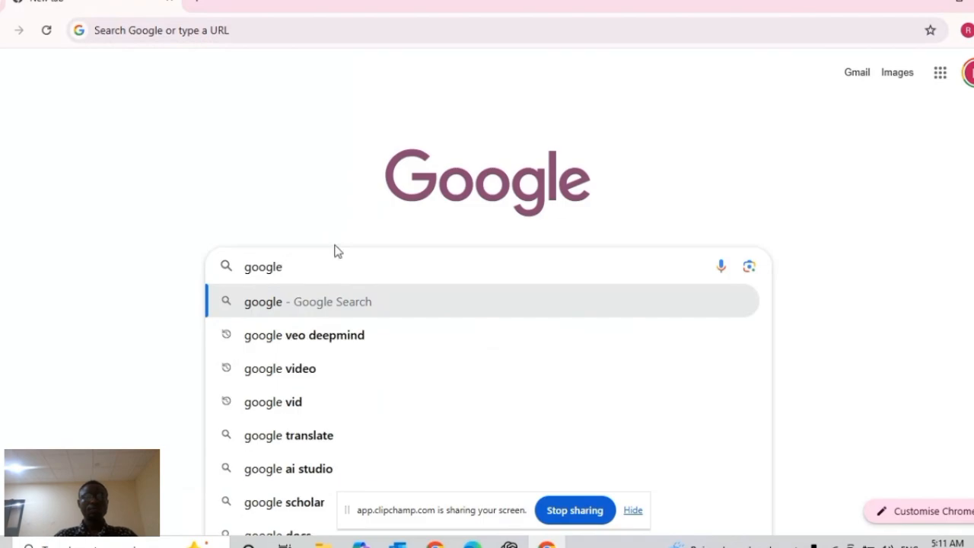
pyautogui.click(315, 335)
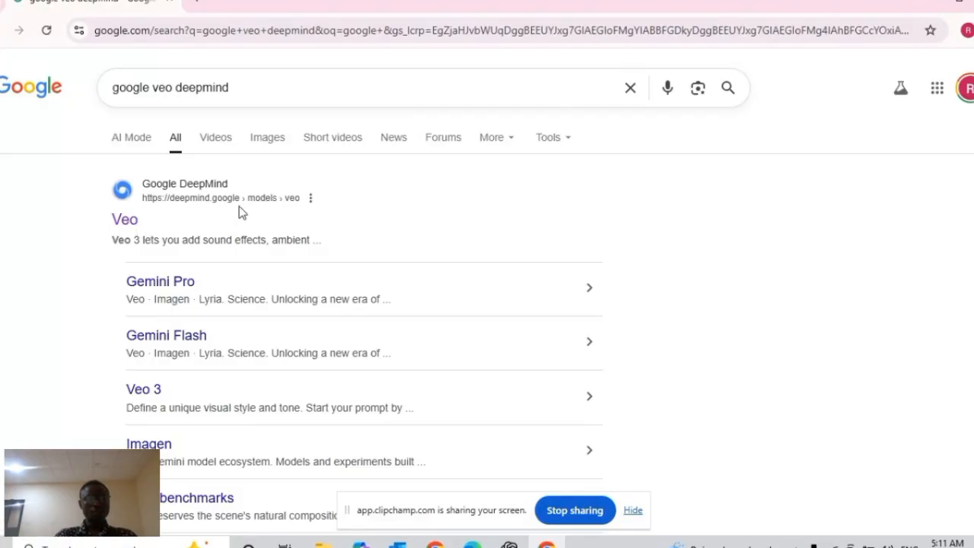
# Open the Google DeepMind Veo page from the results and launch the Flow creation tool from it
pyautogui.click(131, 223)
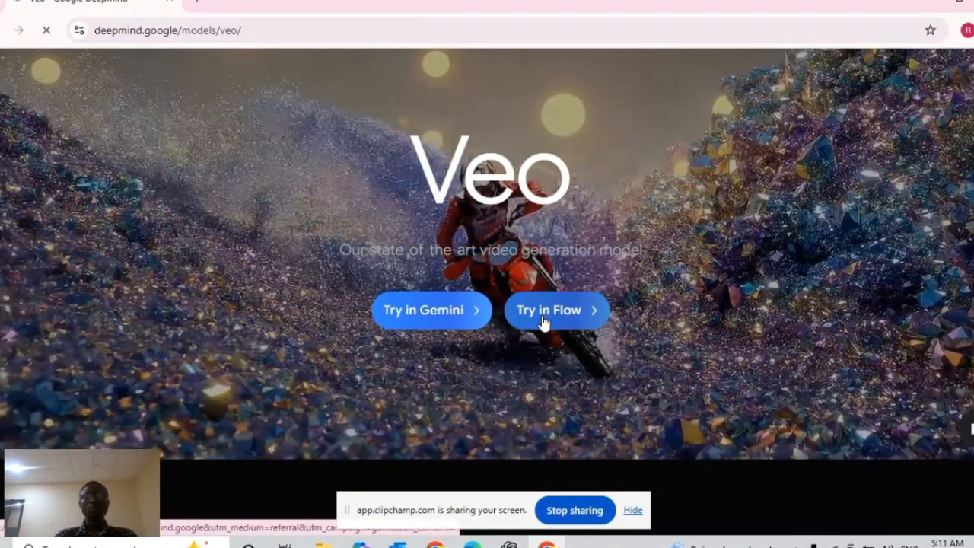
pyautogui.click(544, 319)
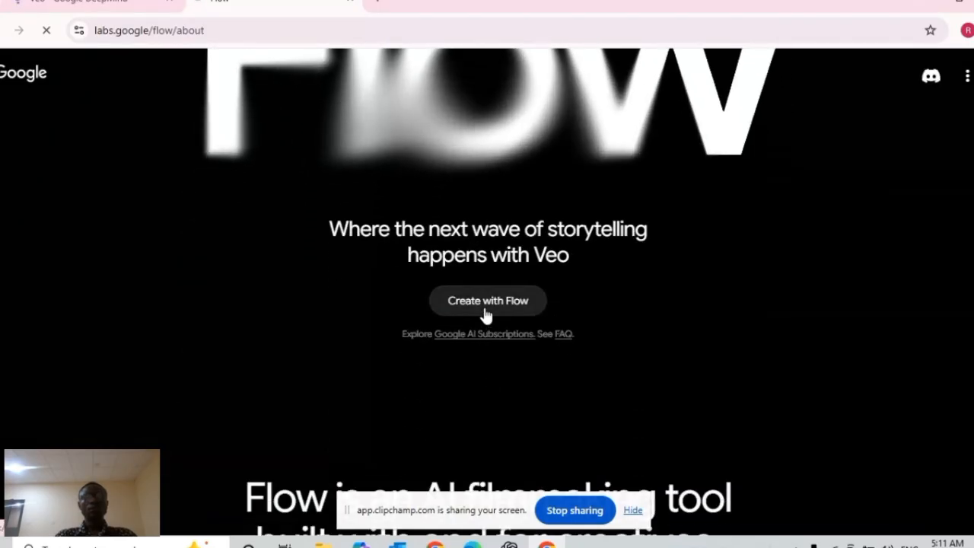
pyautogui.click(484, 313)
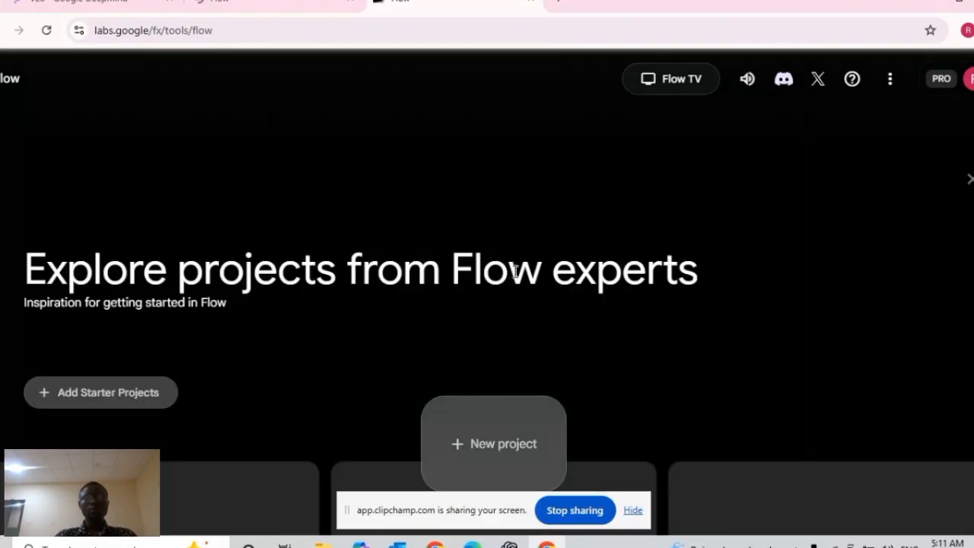
# Look over the Flow home page and check the remaining AI credits in the account details
pyautogui.scroll(-4, 351, 349)
pyautogui.scroll(4, 350, 350)
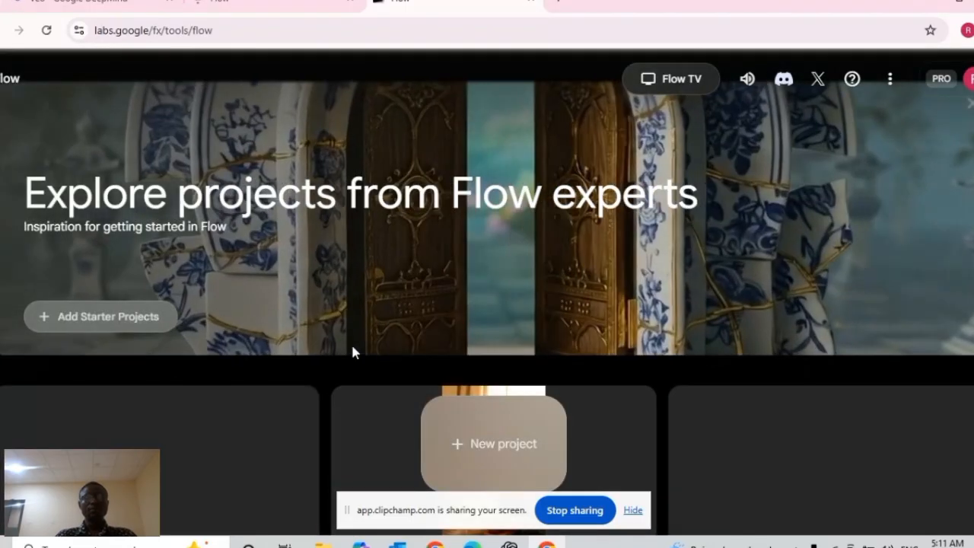
pyautogui.scroll(-3, 353, 353)
pyautogui.scroll(3, 354, 354)
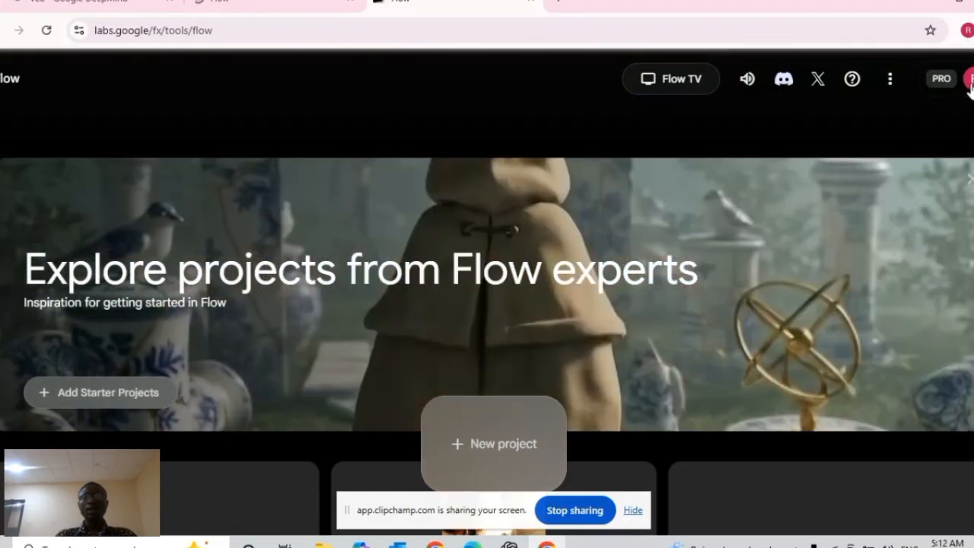
pyautogui.click(970, 85)
pyautogui.click(969, 85)
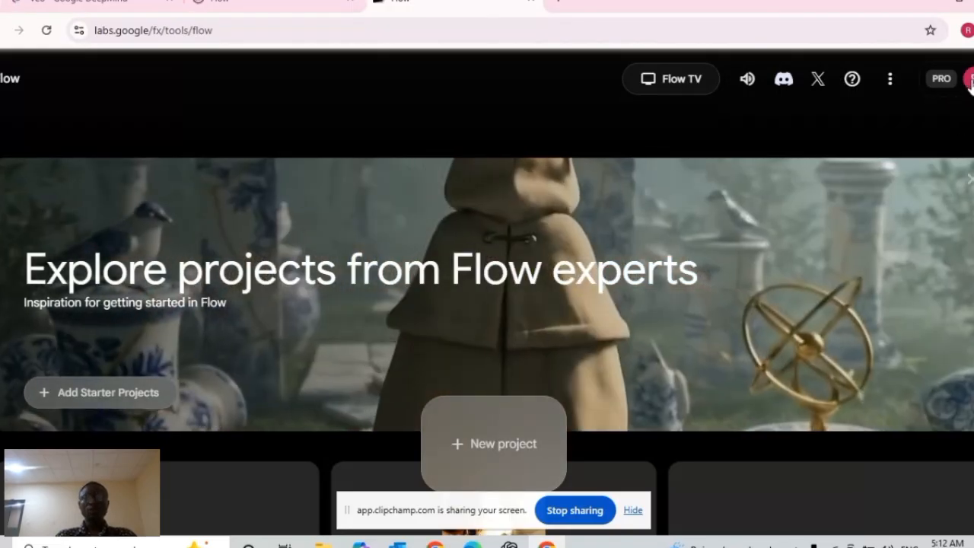
pyautogui.click(965, 82)
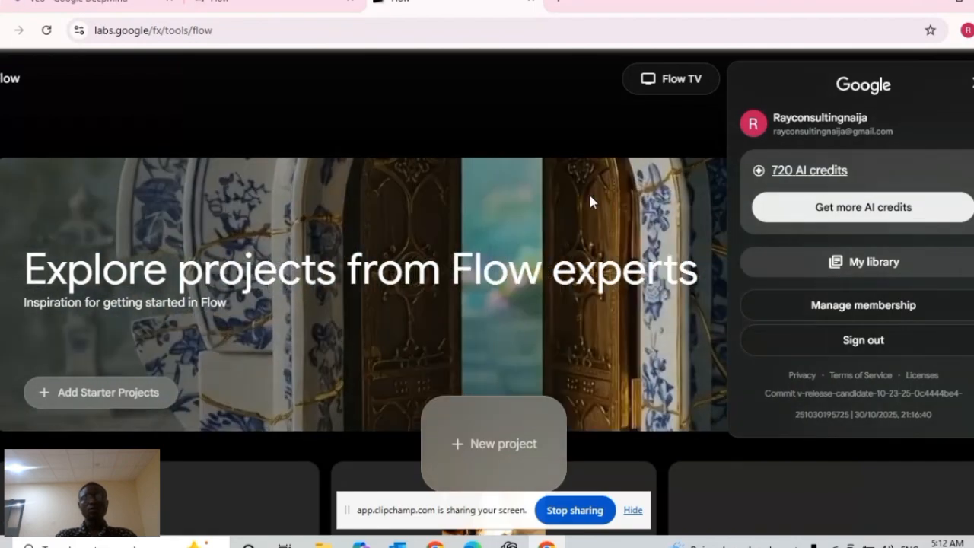
pyautogui.click(588, 191)
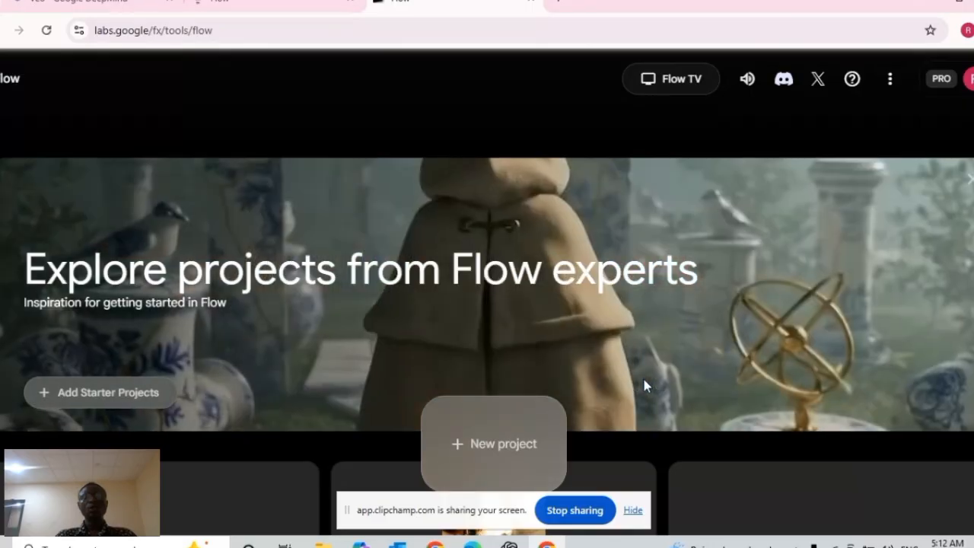
# Create a new project from the Flow home page
pyautogui.scroll(-1, 645, 386)
pyautogui.scroll(-2, 645, 385)
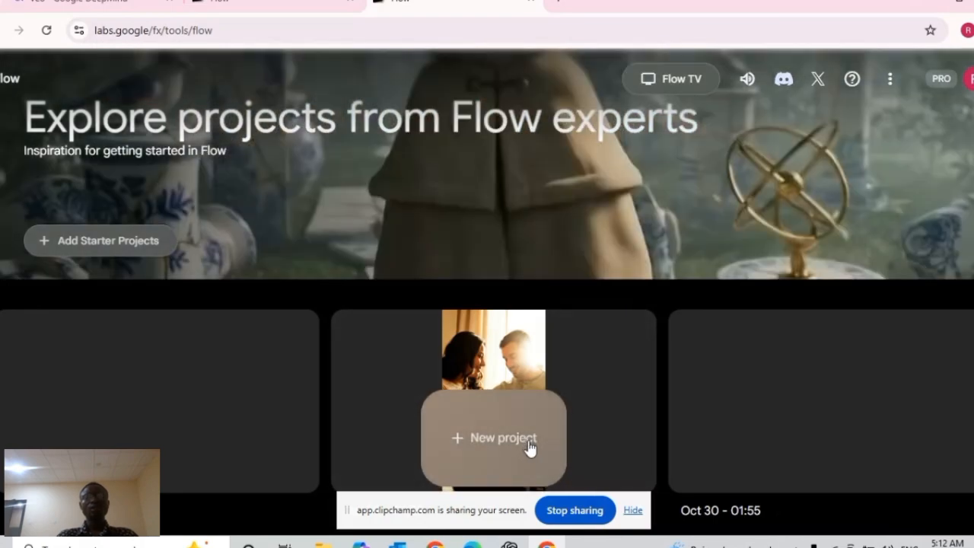
pyautogui.click(525, 449)
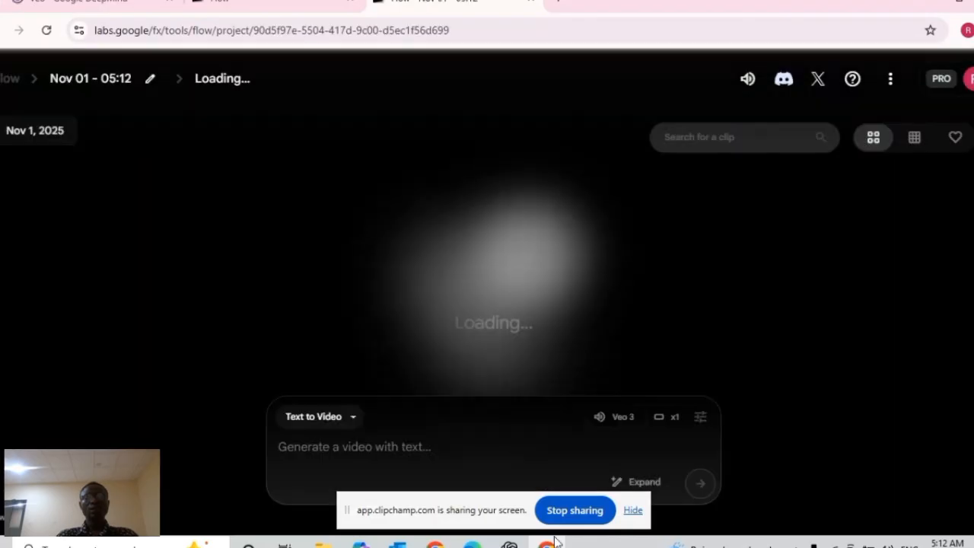
pyautogui.click(510, 545)
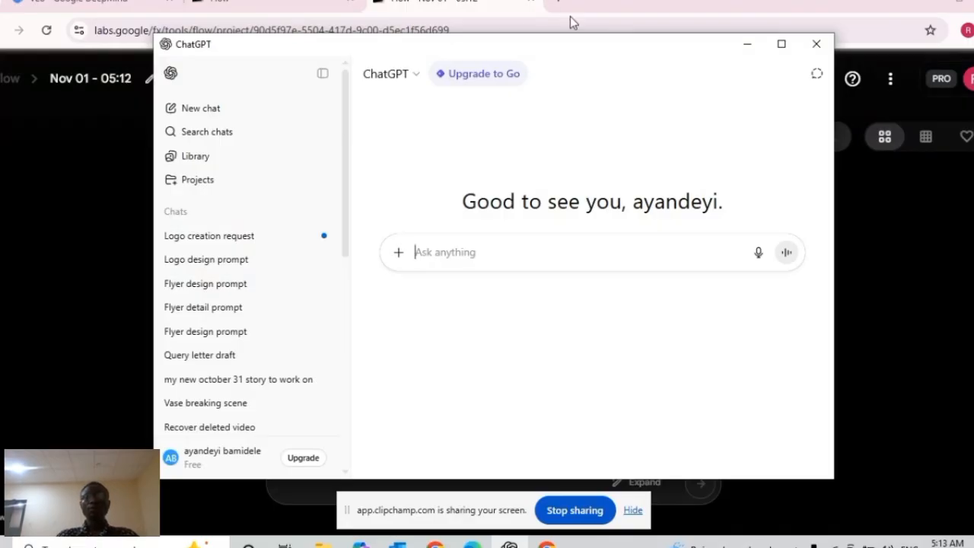
pyautogui.click(746, 44)
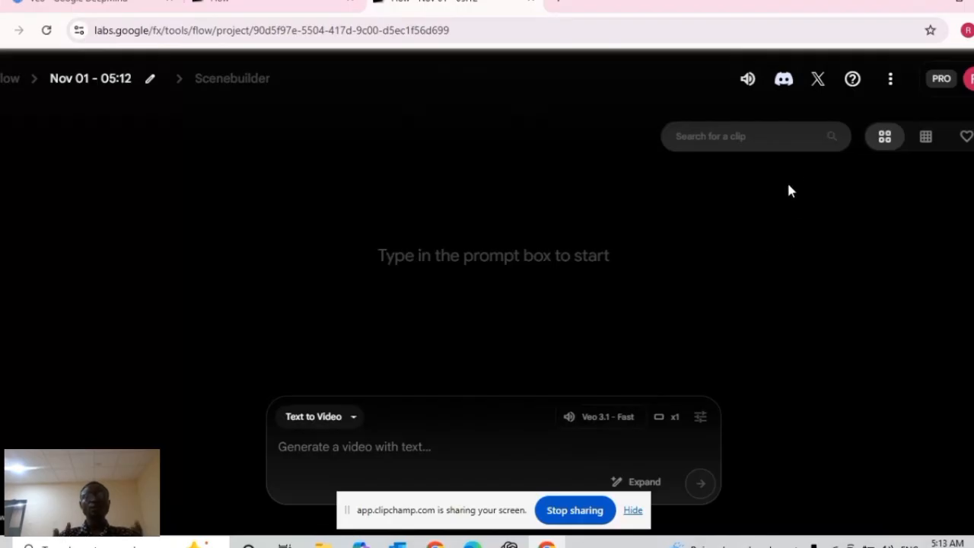
pyautogui.click(968, 82)
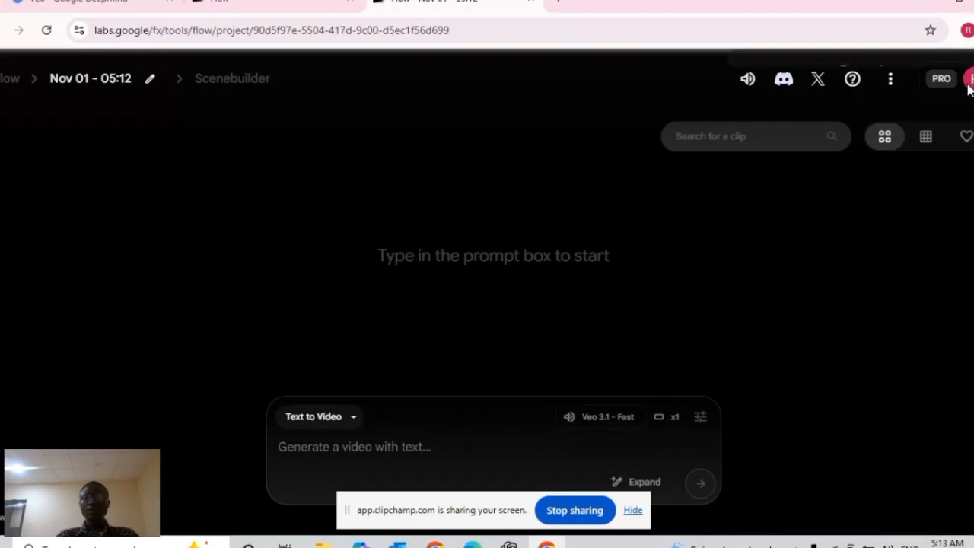
pyautogui.click(409, 200)
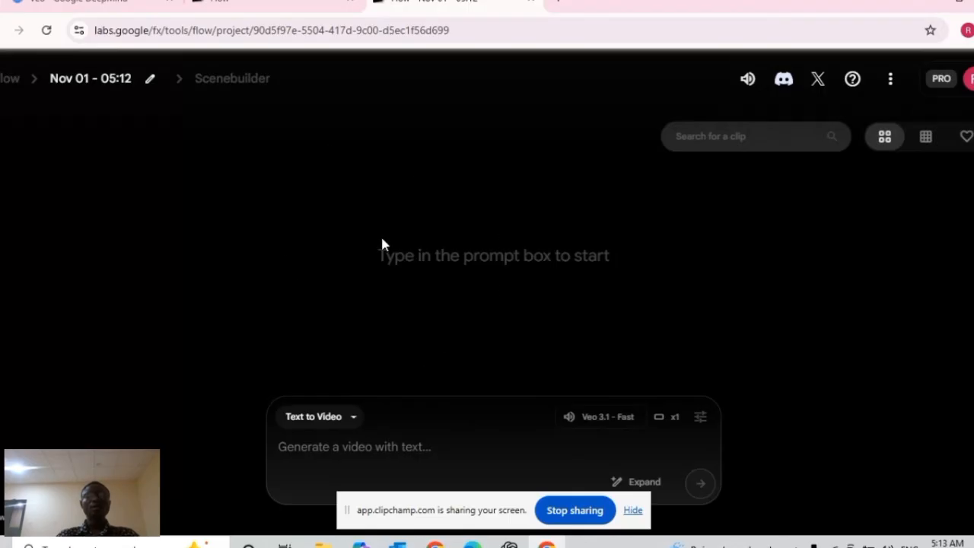
# Switch the project's generation mode to Frames to Video
pyautogui.click(353, 418)
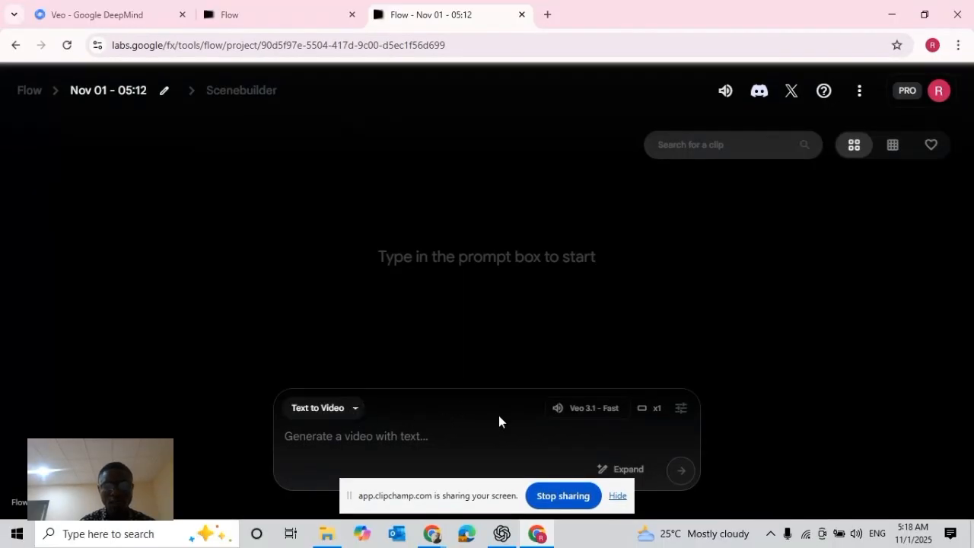
pyautogui.click(354, 409)
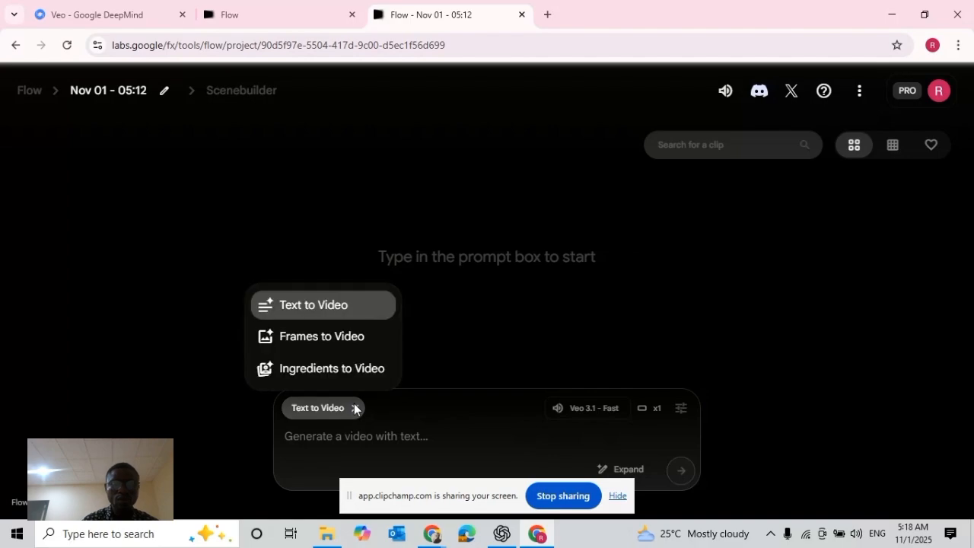
pyautogui.click(322, 352)
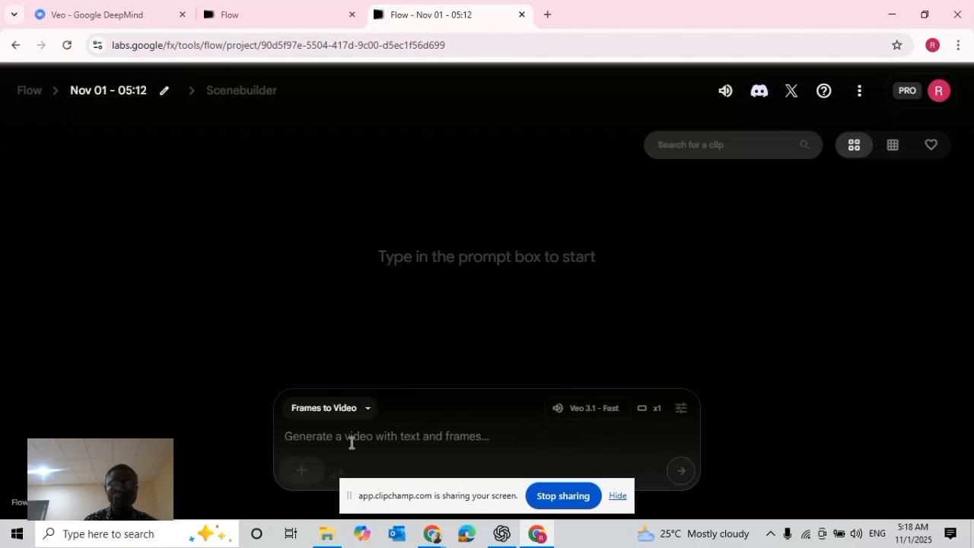
pyautogui.click(301, 472)
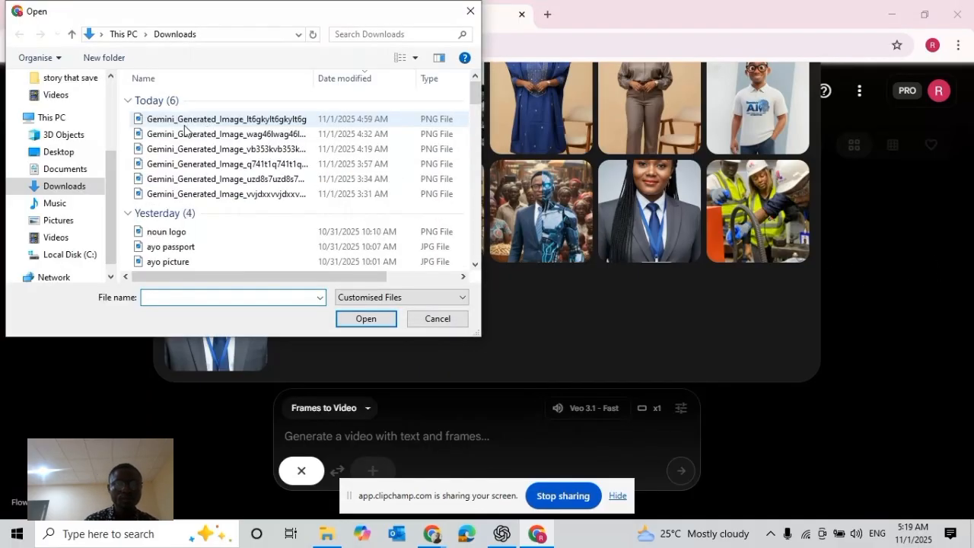
pyautogui.click(437, 319)
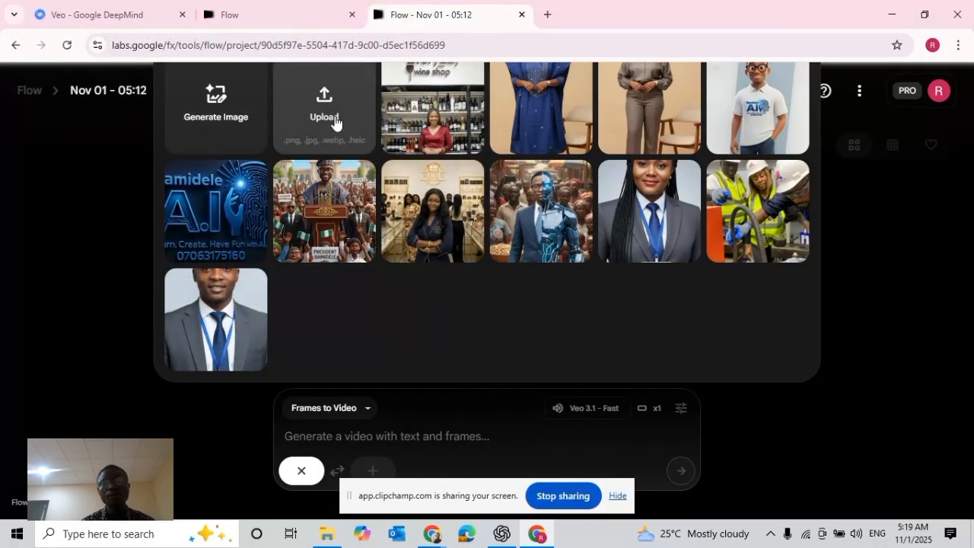
pyautogui.click(303, 469)
pyautogui.click(365, 417)
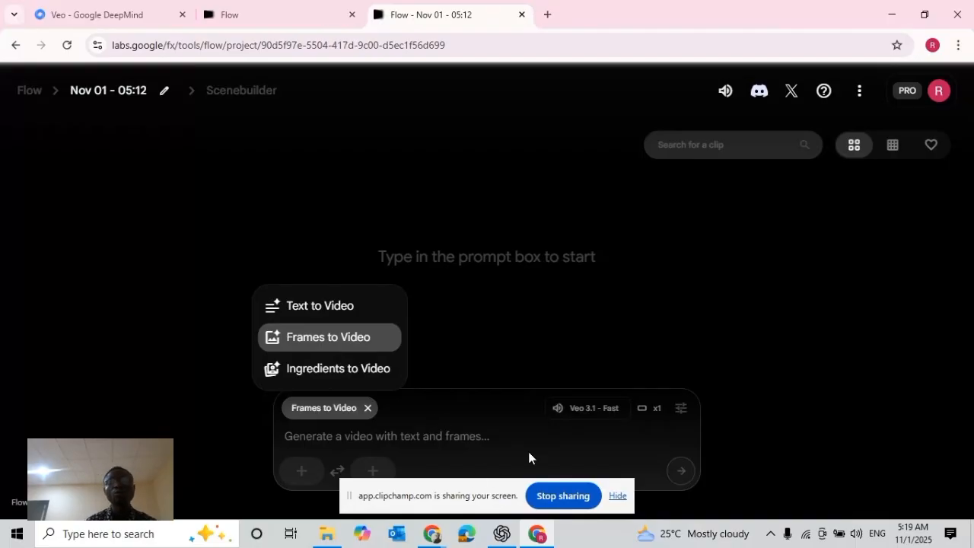
pyautogui.click(679, 411)
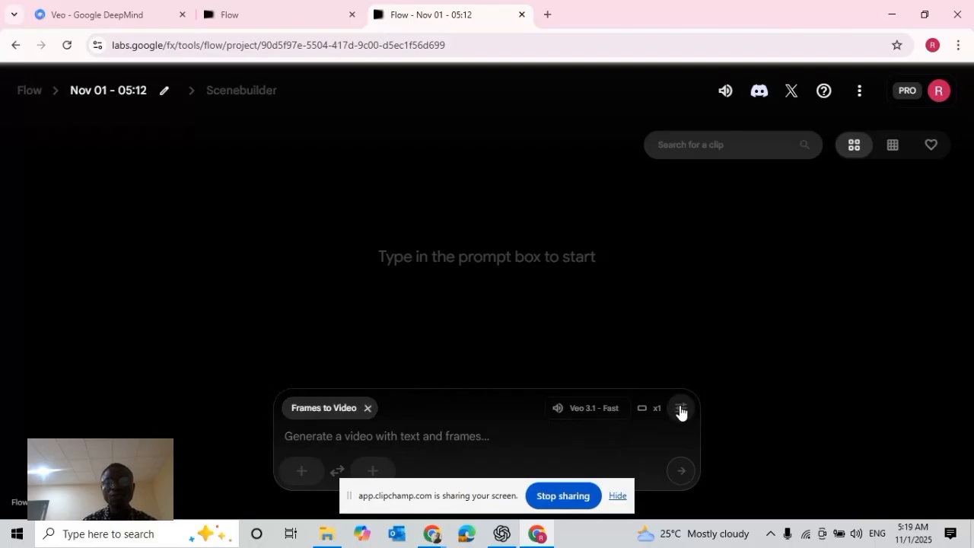
# Set the outputs per prompt to 1 in the generation settings and close them
pyautogui.click(681, 416)
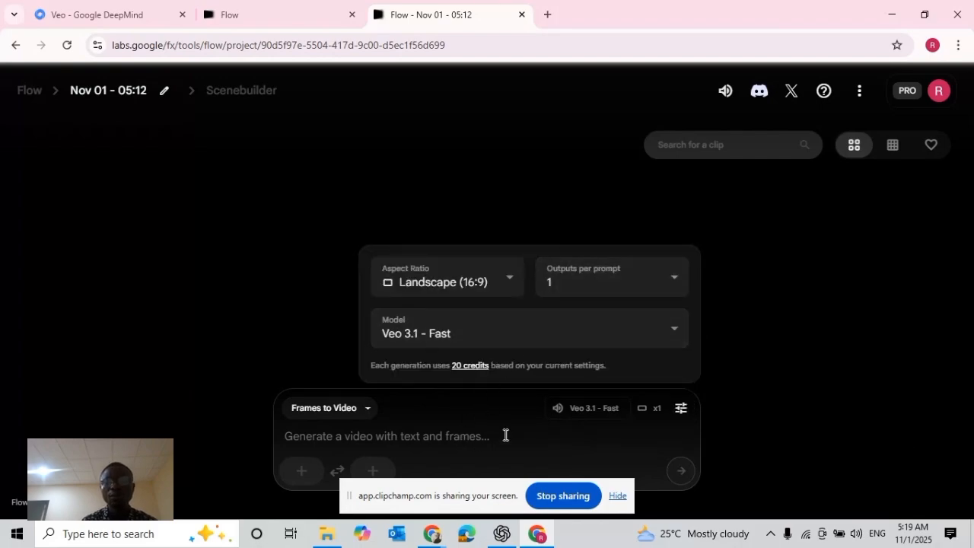
pyautogui.click(681, 287)
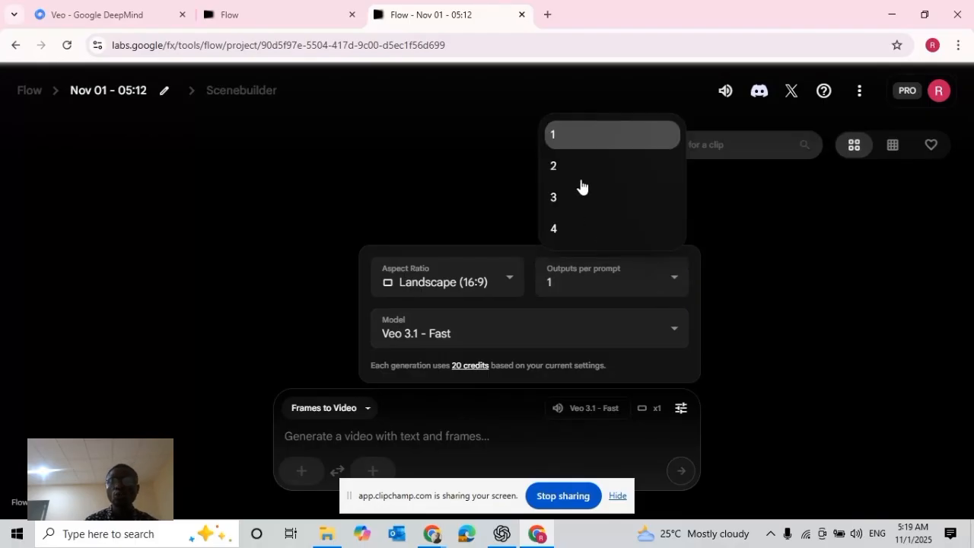
pyautogui.click(573, 144)
pyautogui.click(807, 288)
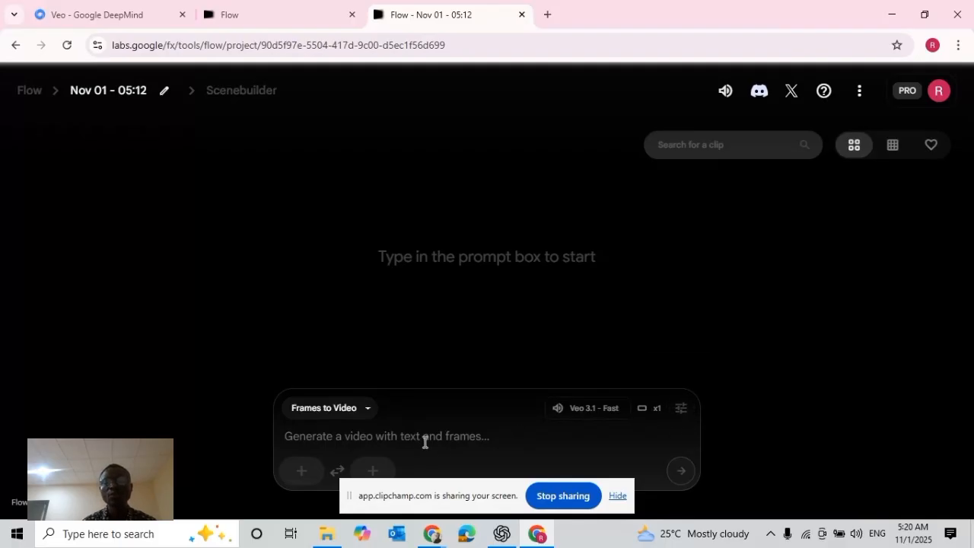
# Choose the Landscape (16:9) aspect ratio in the generation settings
pyautogui.click(682, 413)
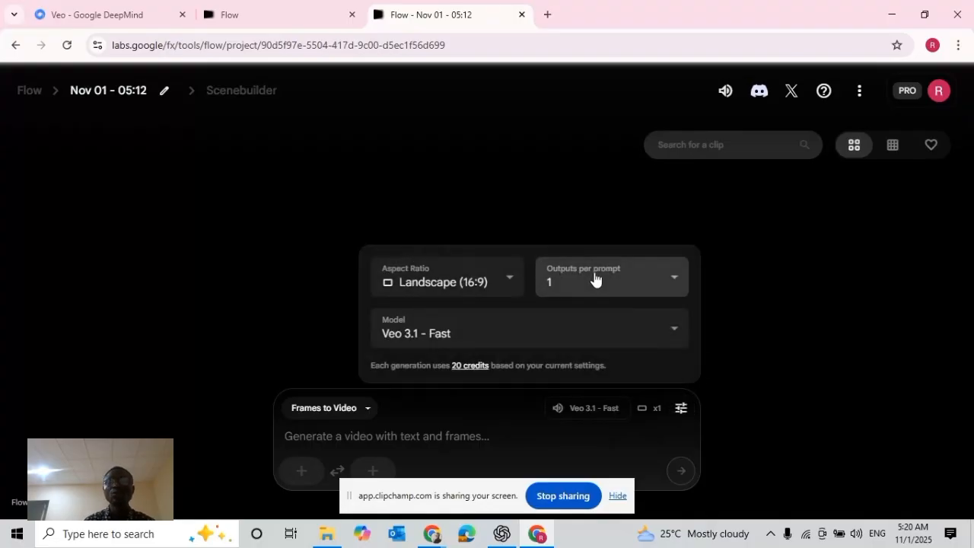
pyautogui.click(769, 321)
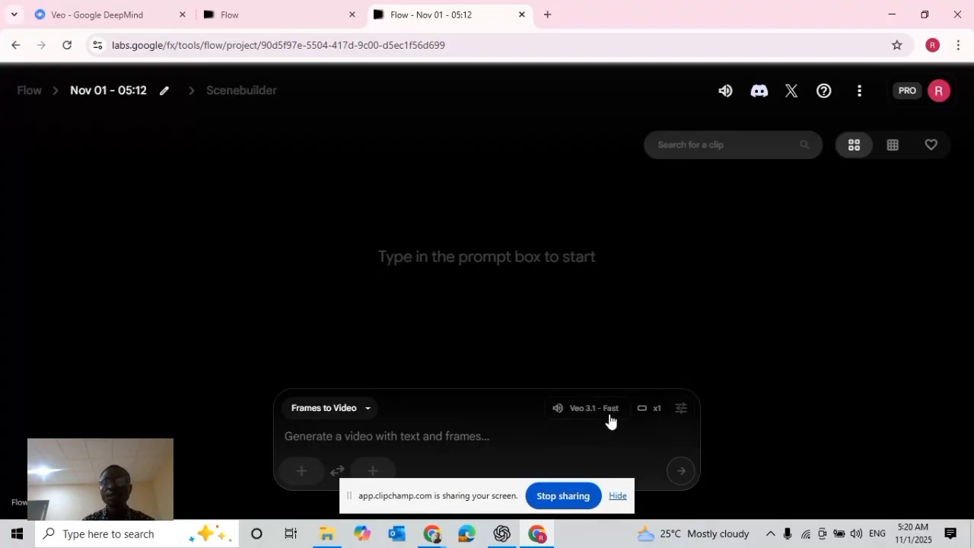
pyautogui.click(675, 410)
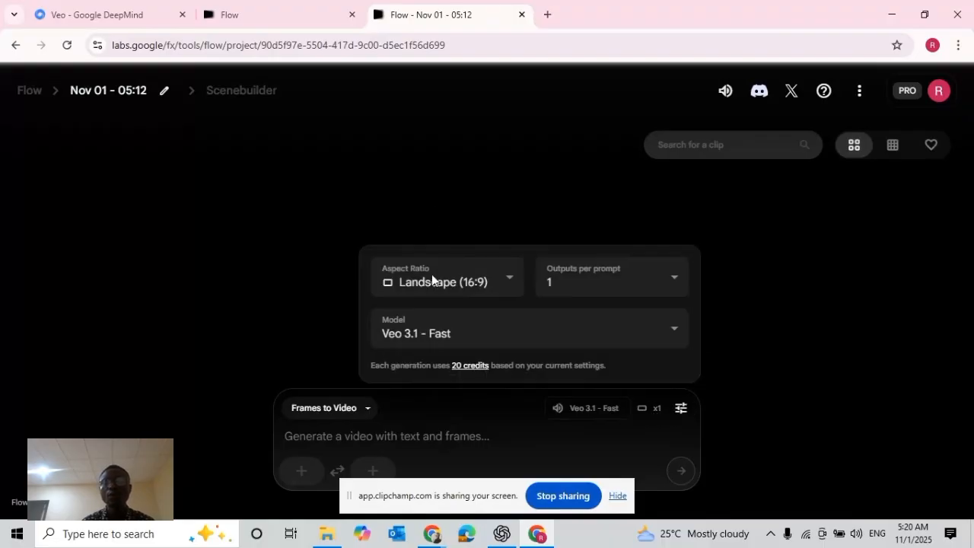
pyautogui.click(507, 282)
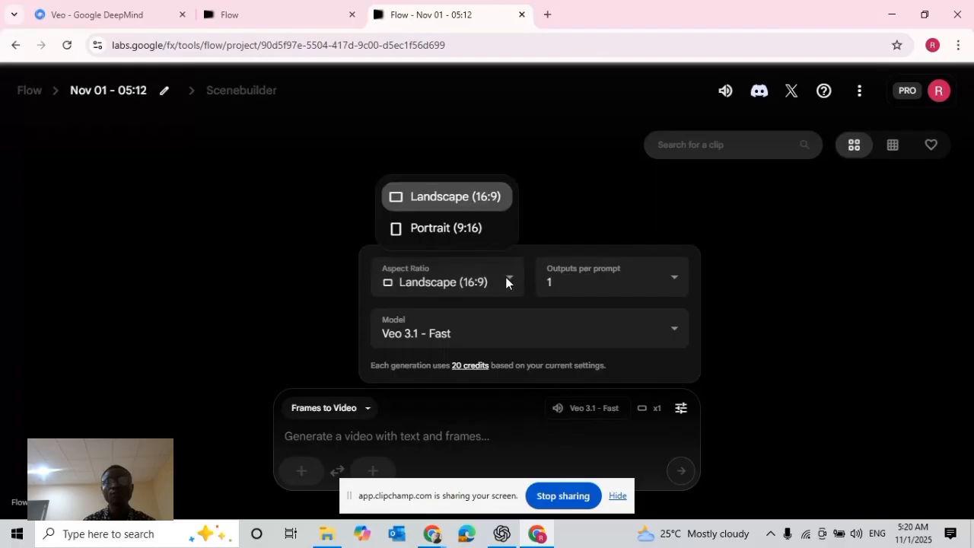
pyautogui.click(420, 207)
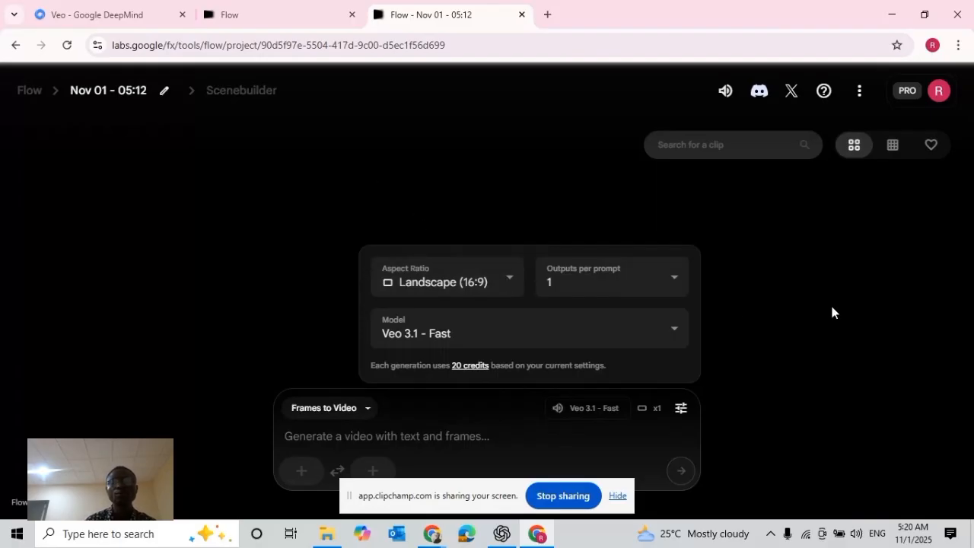
# Close the generation settings and switch to the ChatGPT app
pyautogui.click(817, 323)
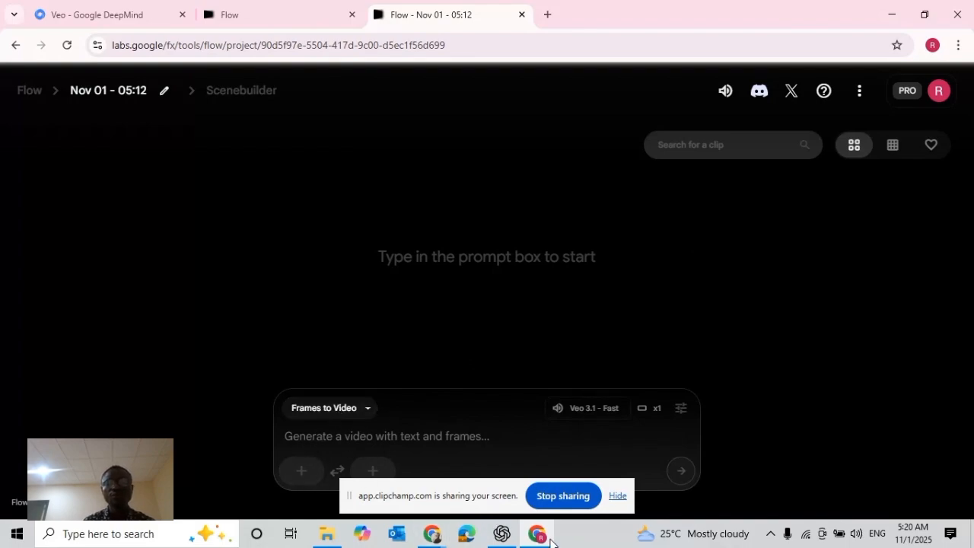
pyautogui.click(502, 534)
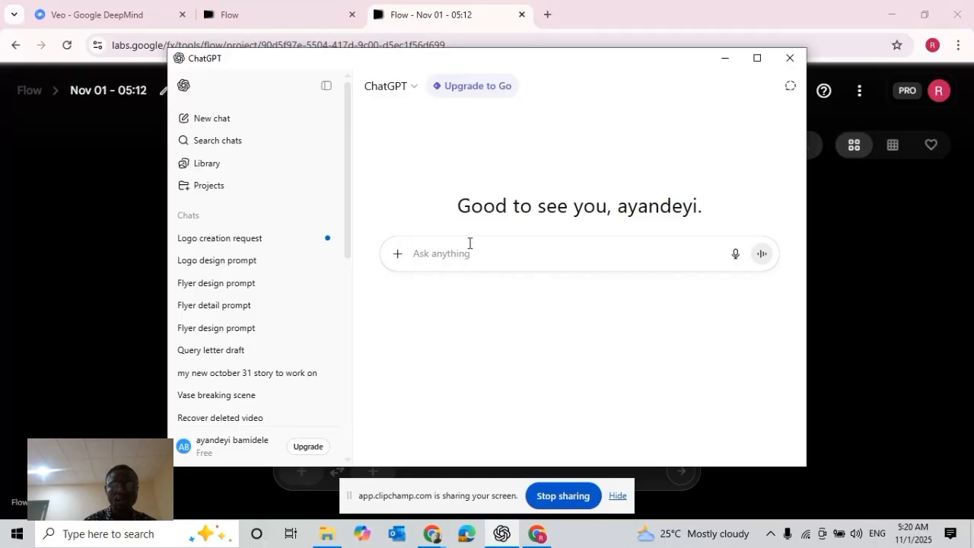
# Begin a ChatGPT message with "kindly generate a prompt for a lady selling shoe in ray consulting shoe firm"
pyautogui.write('kindly ')
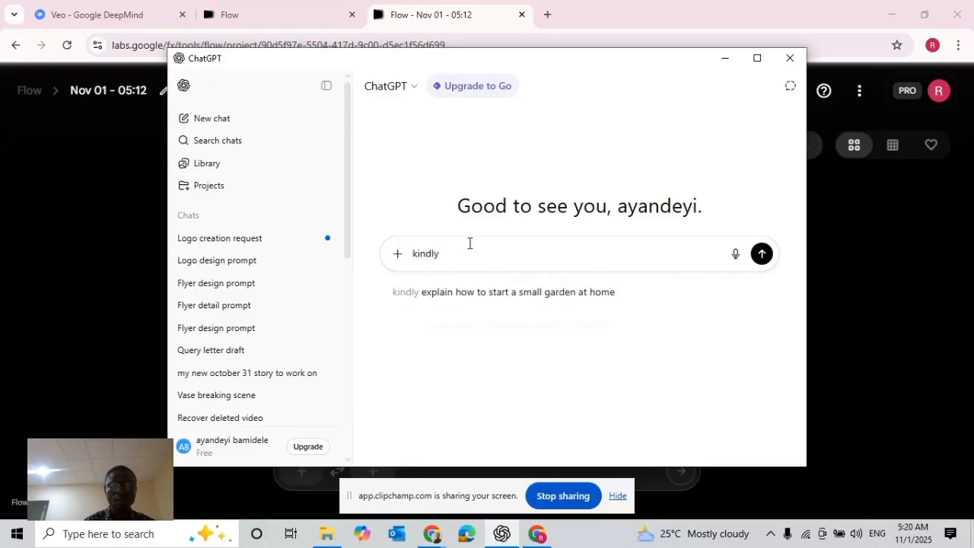
pyautogui.write('generate a')
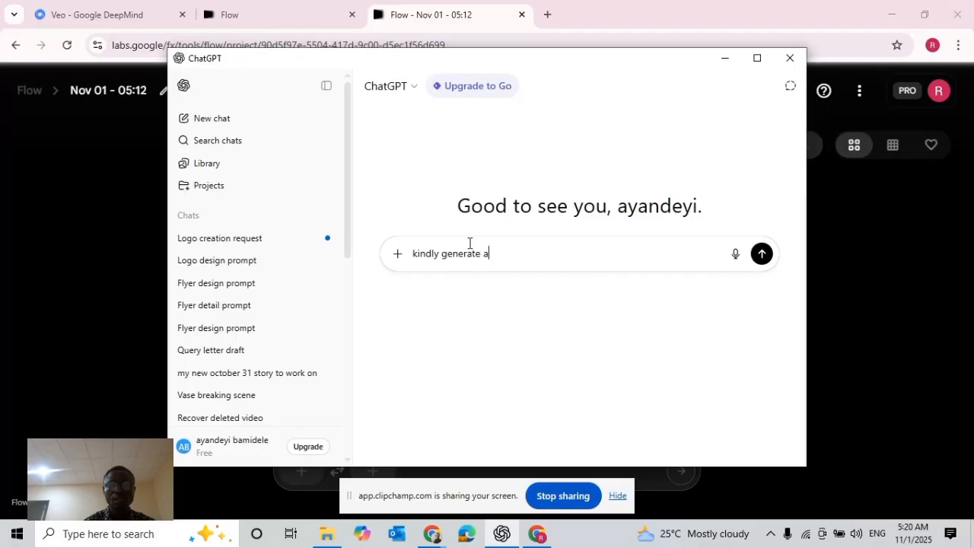
pyautogui.write(' prompt')
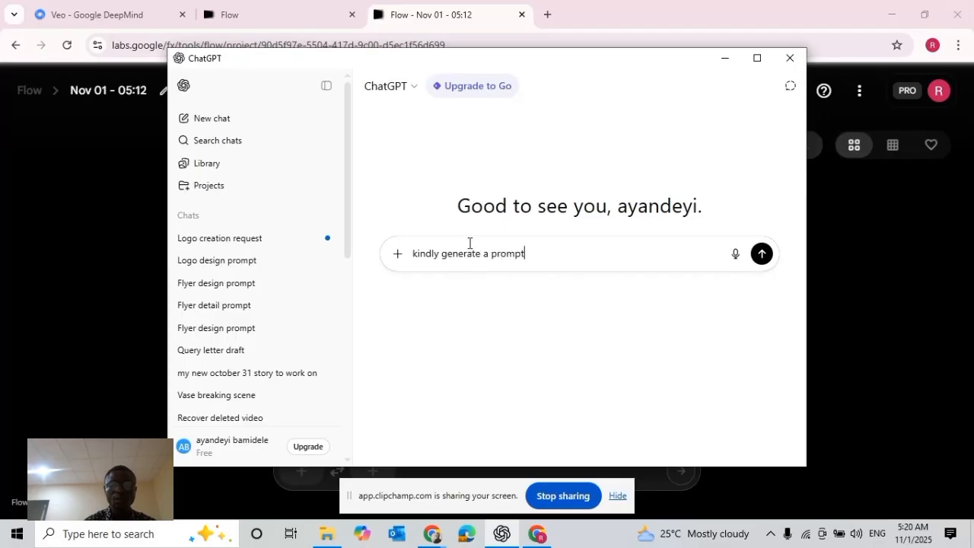
pyautogui.write(' fr o')
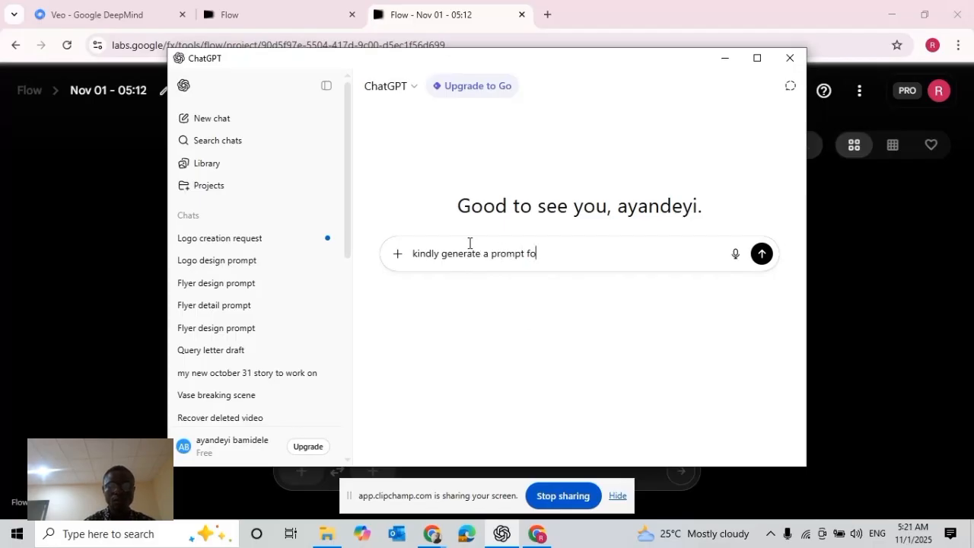
pyautogui.write('r a lady selli')
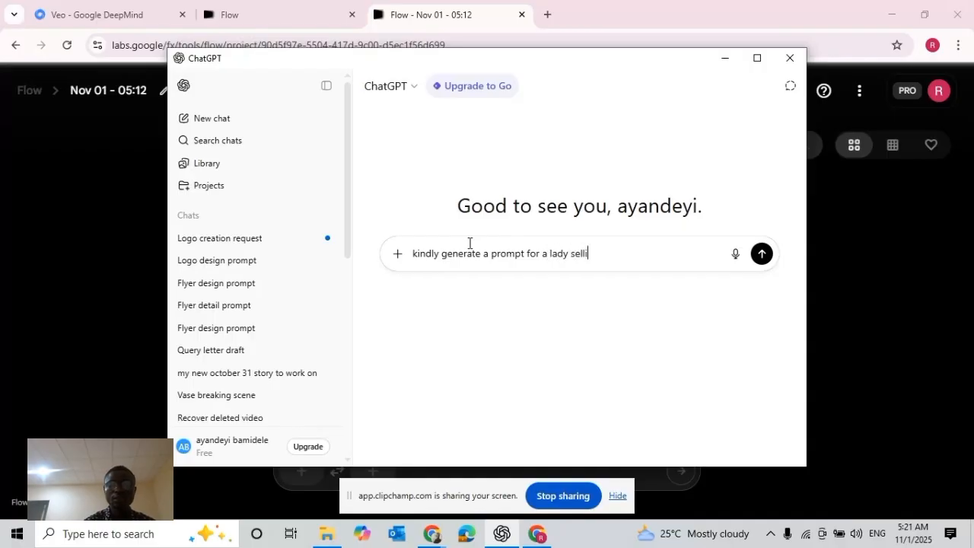
pyautogui.write('ng shoe in ray ')
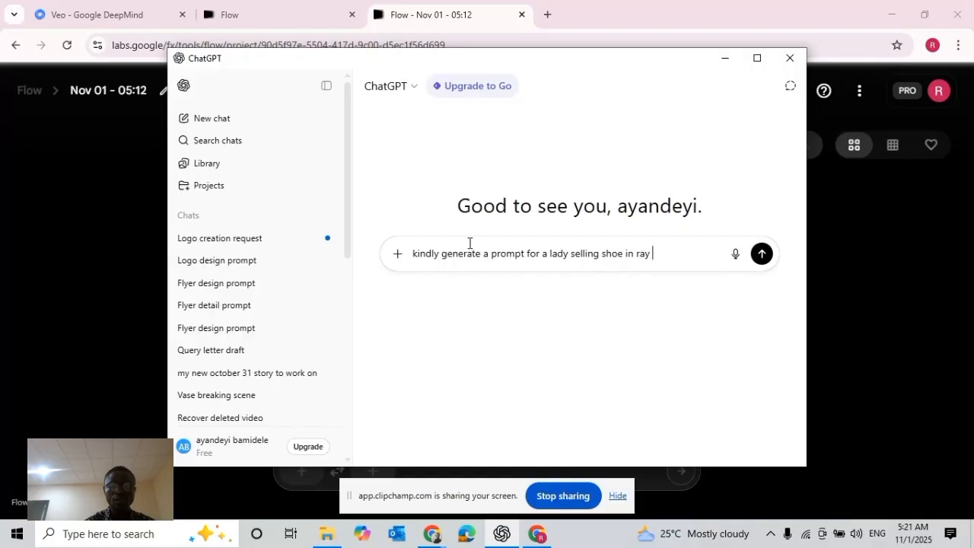
pyautogui.write('consulting ')
pyautogui.write('shoe')
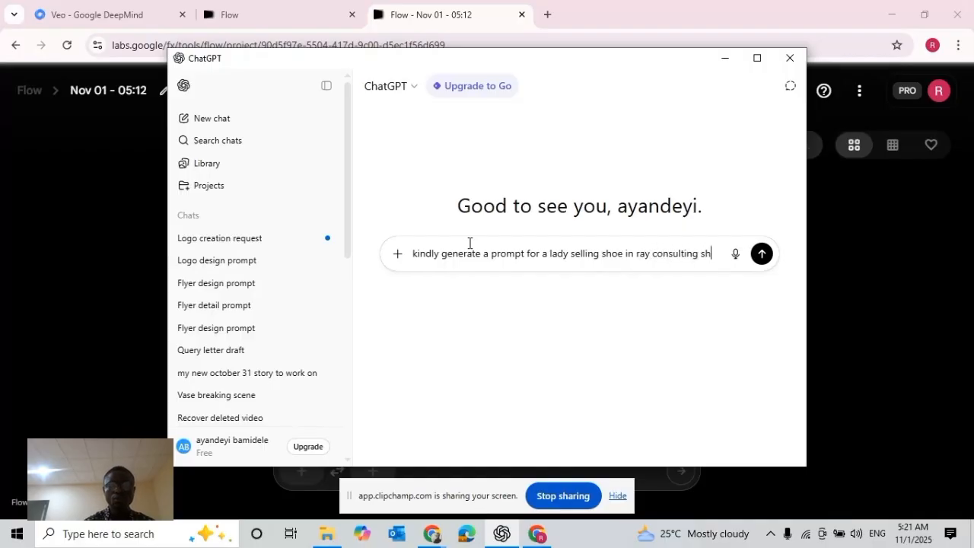
pyautogui.write(' firm')
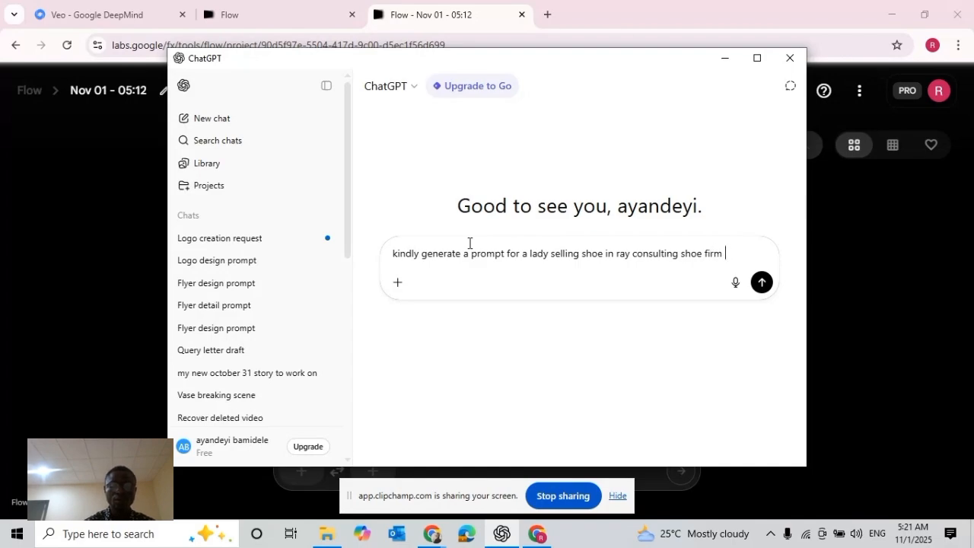
pyautogui.write('. using the image i wil')
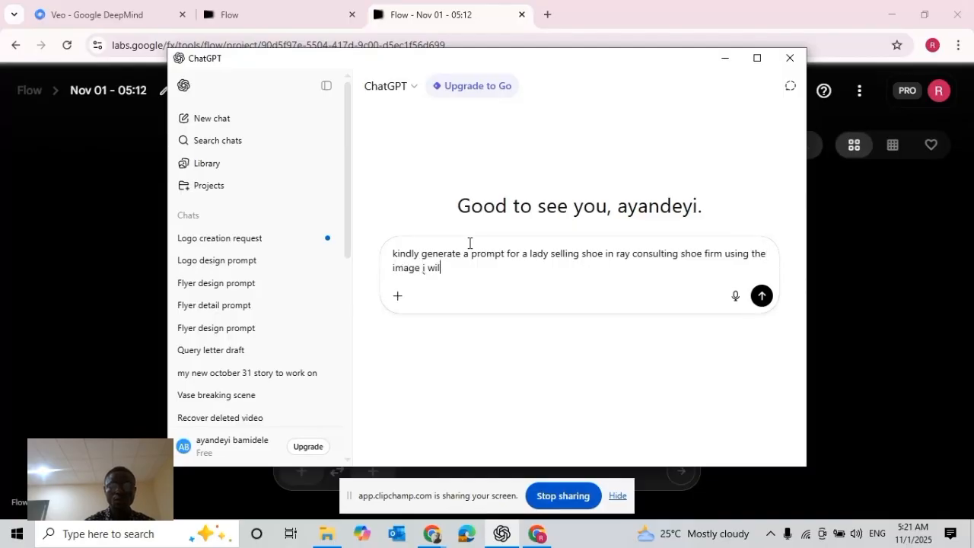
pyautogui.write('l be proi')
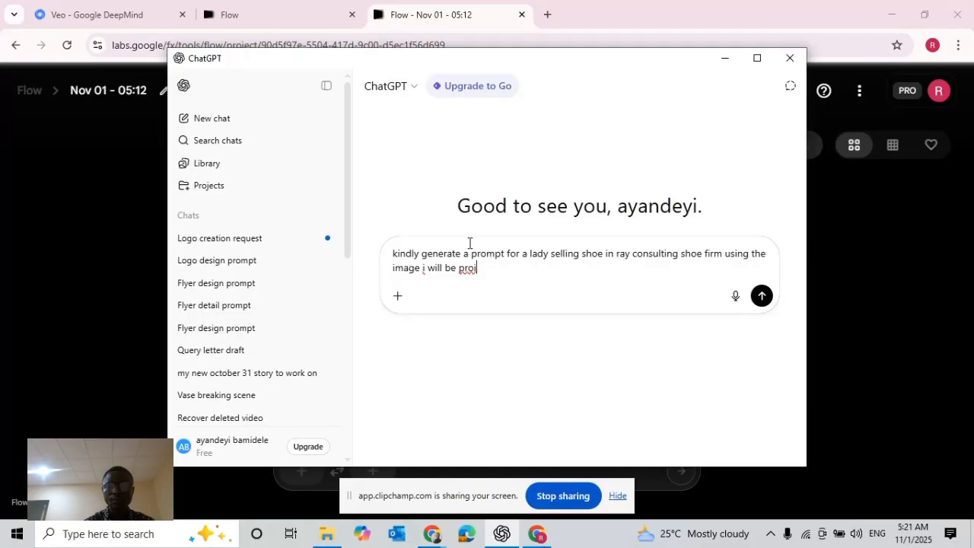
# Continue the message with "using the image i will be providing," to refer to the supplied picture
pyautogui.press('BackSpace')
pyautogui.write('viding')
pyautogui.press('BackSpace')
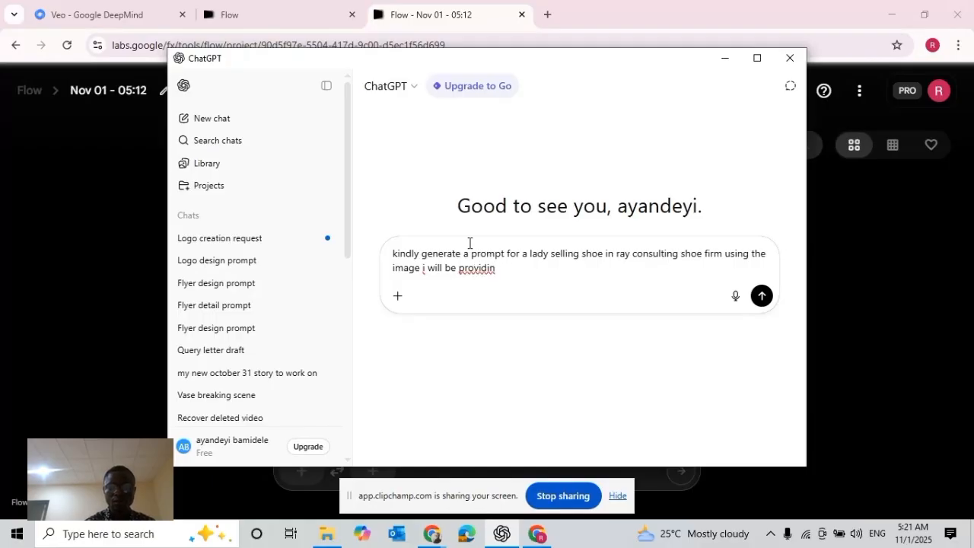
pyautogui.write('g, gen')
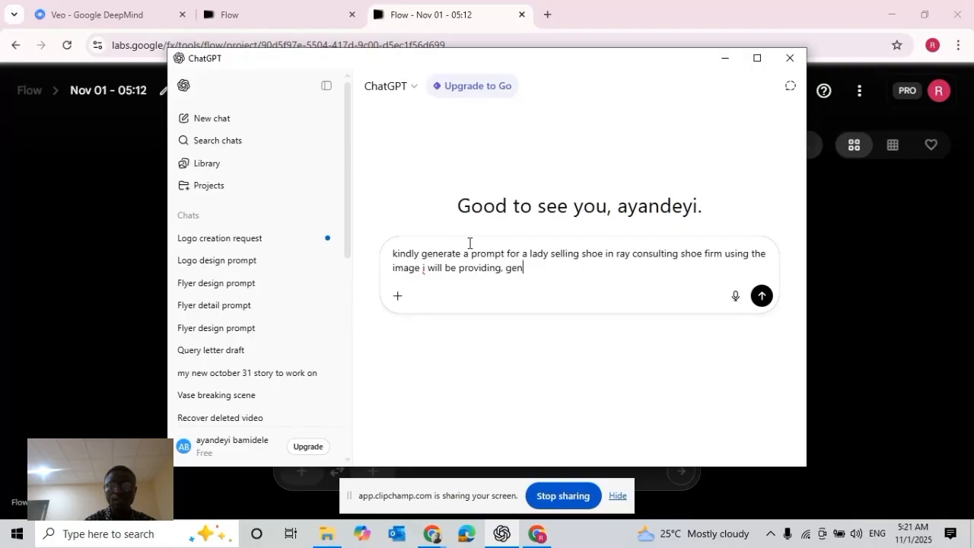
pyautogui.write('erate the ')
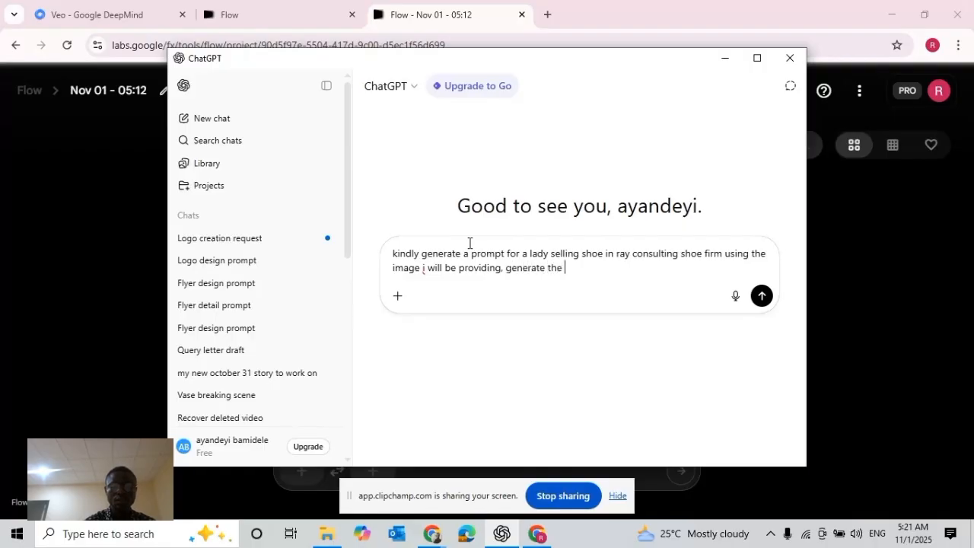
pyautogui.write('image w')
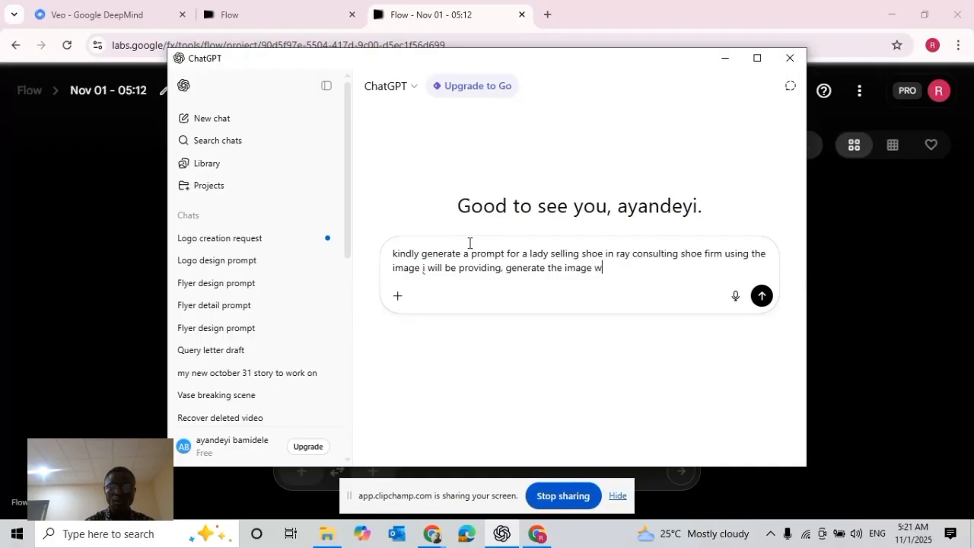
# Add the instruction "generate the prompt without asking for the image" to the message
pyautogui.write('ith')
pyautogui.press('BackSpace')
pyautogui.press('BackSpace')
pyautogui.press('BackSpace')
pyautogui.press('BackSpace')
pyautogui.press('BackSpace')
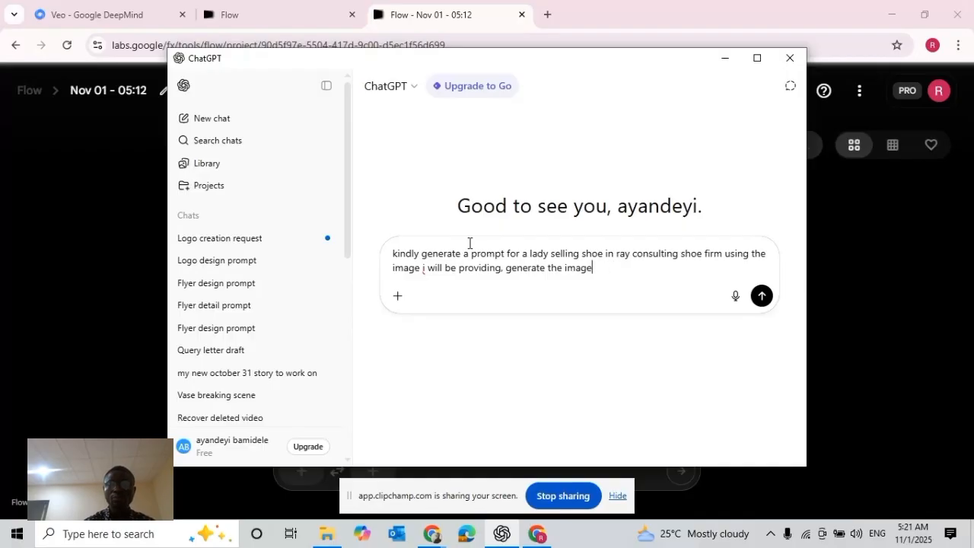
pyautogui.press('BackSpace')
pyautogui.press('BackSpace')
pyautogui.press('BackSpace')
pyautogui.press('BackSpace')
pyautogui.write('prompt with')
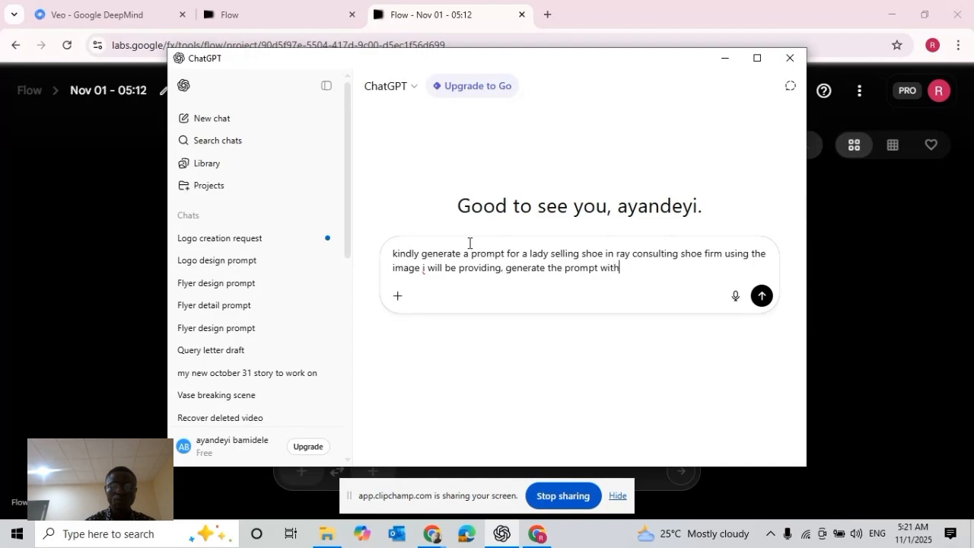
pyautogui.write('out askin')
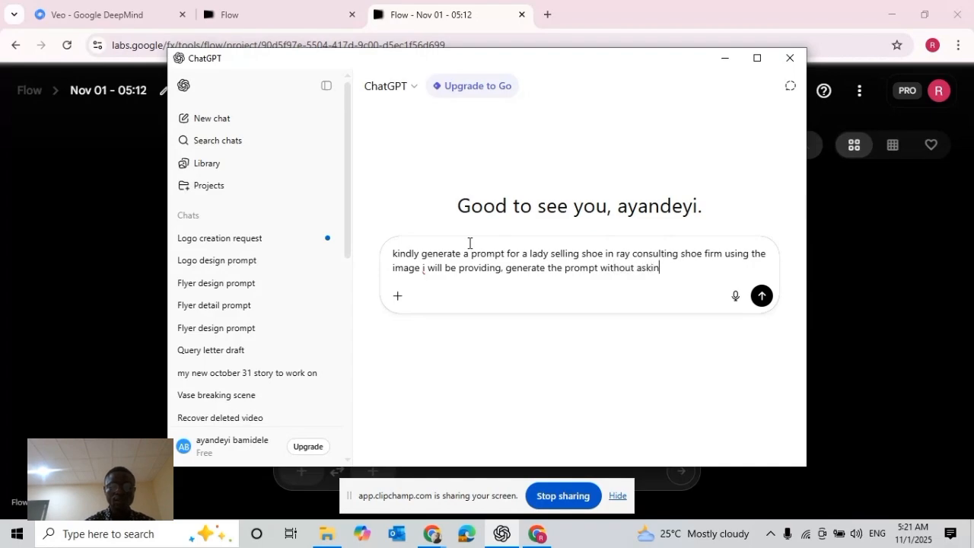
pyautogui.write('g for the ')
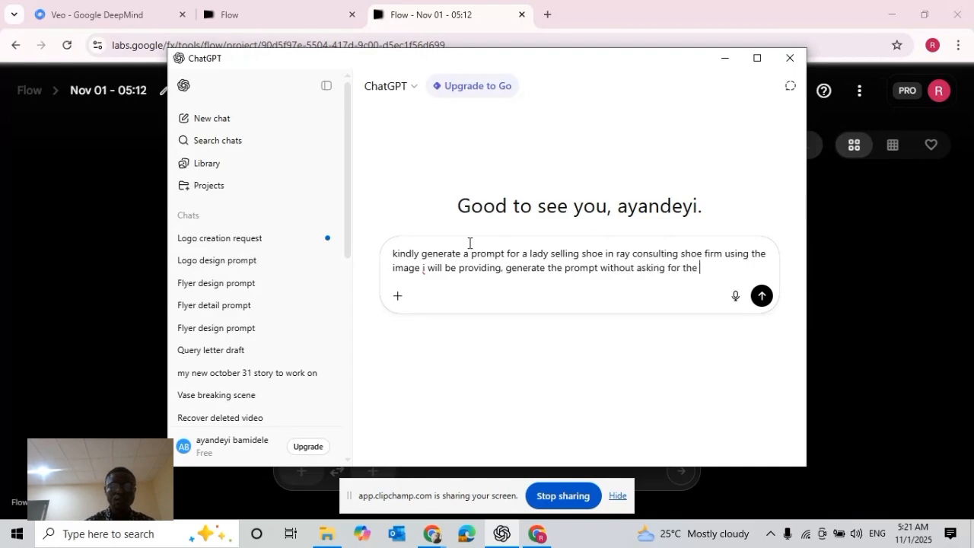
pyautogui.write('image.')
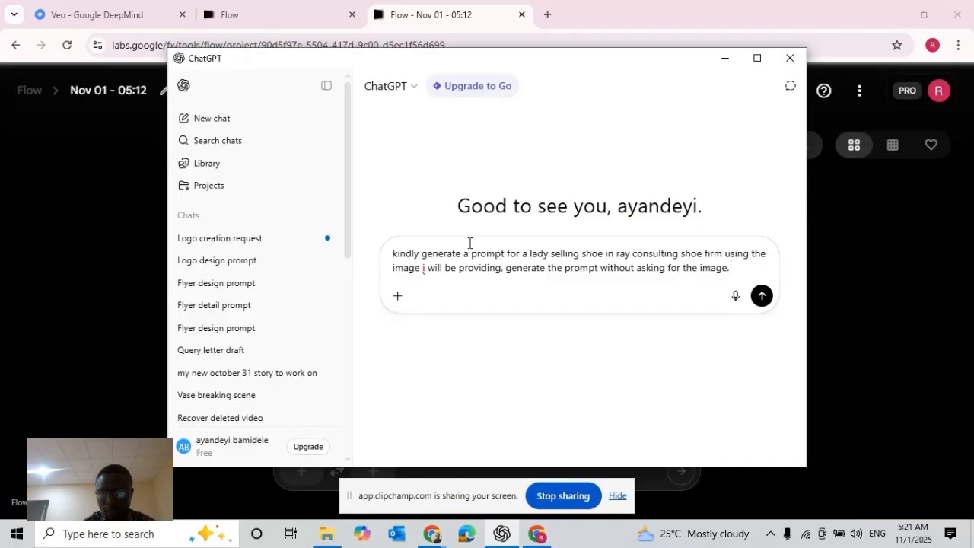
# Extend the message with ", let there great resemblance without distortion." right after the word "image"
pyautogui.press('BackSpace')
pyautogui.press('BackSpace')
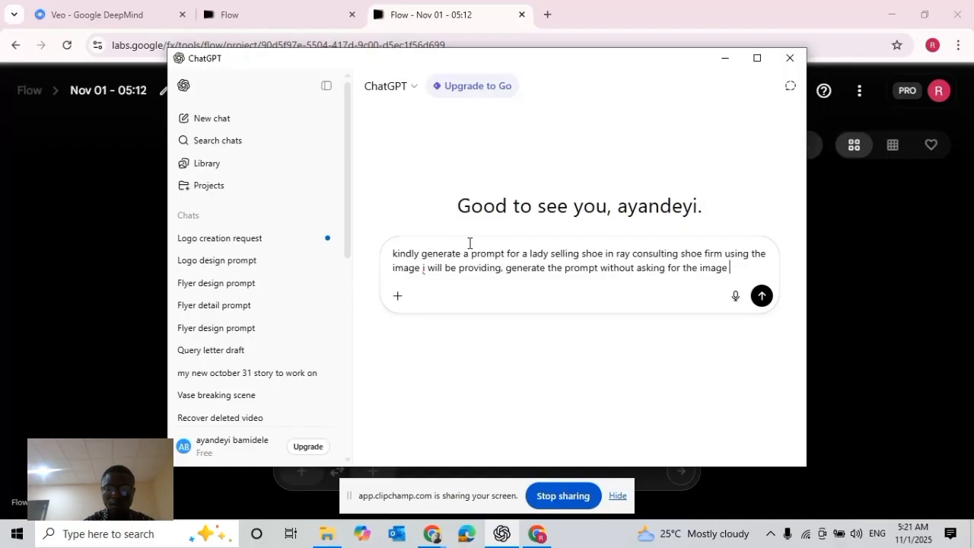
pyautogui.write(', let ')
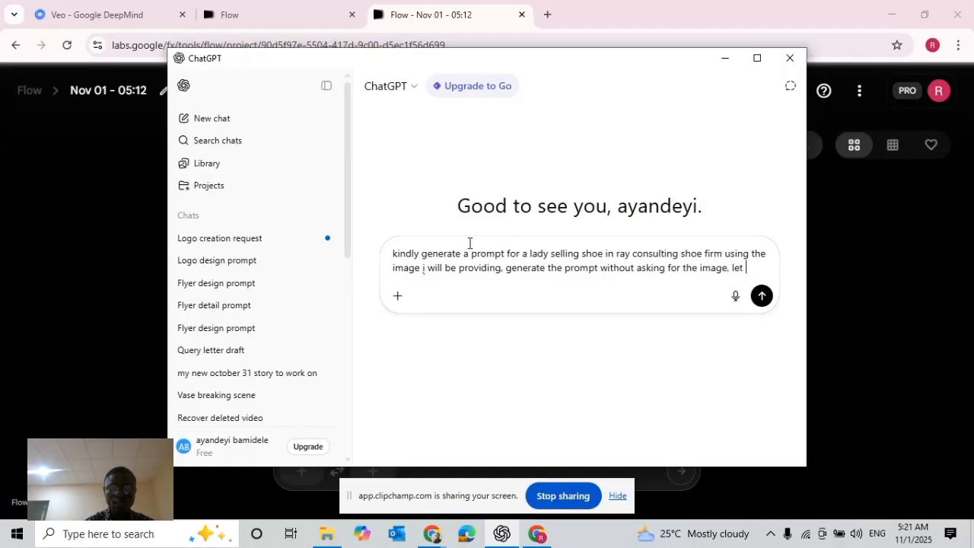
pyautogui.write('there great')
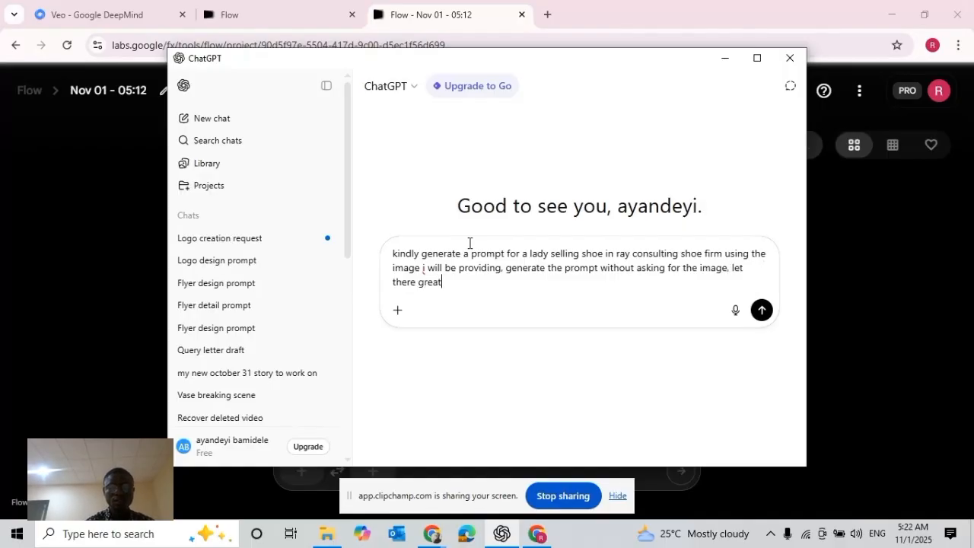
pyautogui.write(' resembla')
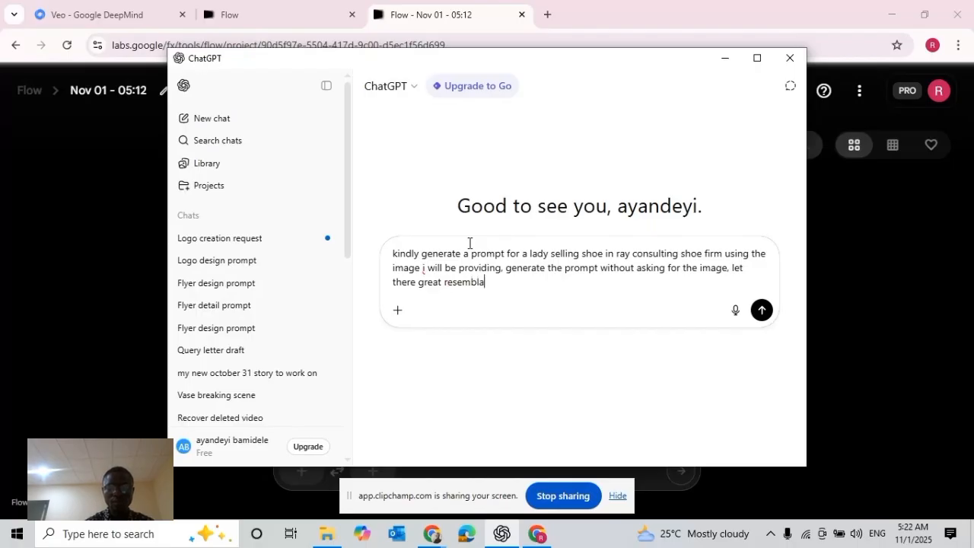
pyautogui.write('nce without d')
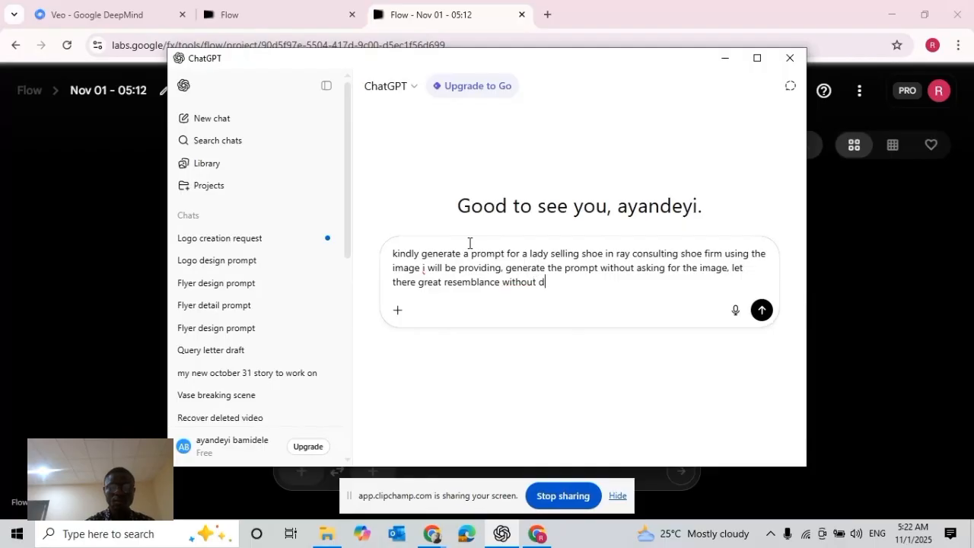
pyautogui.write('istorti')
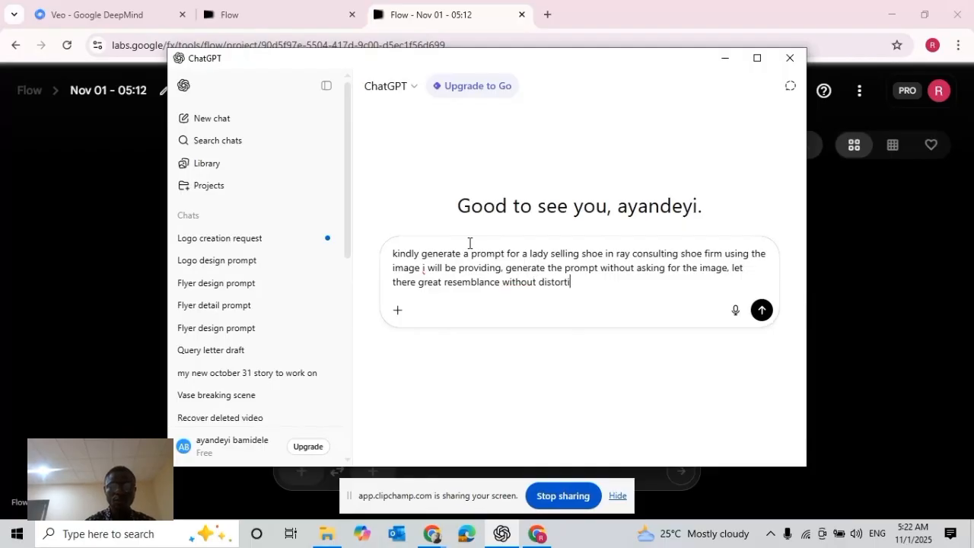
pyautogui.write('on.')
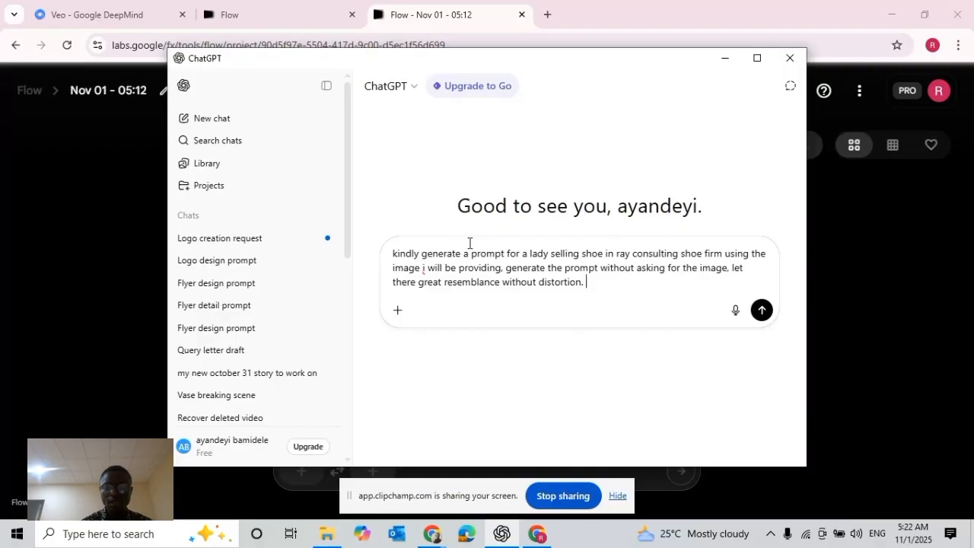
# Finish the message with the sentence "let her advertise ray consulting shoe."
pyautogui.write('let her a')
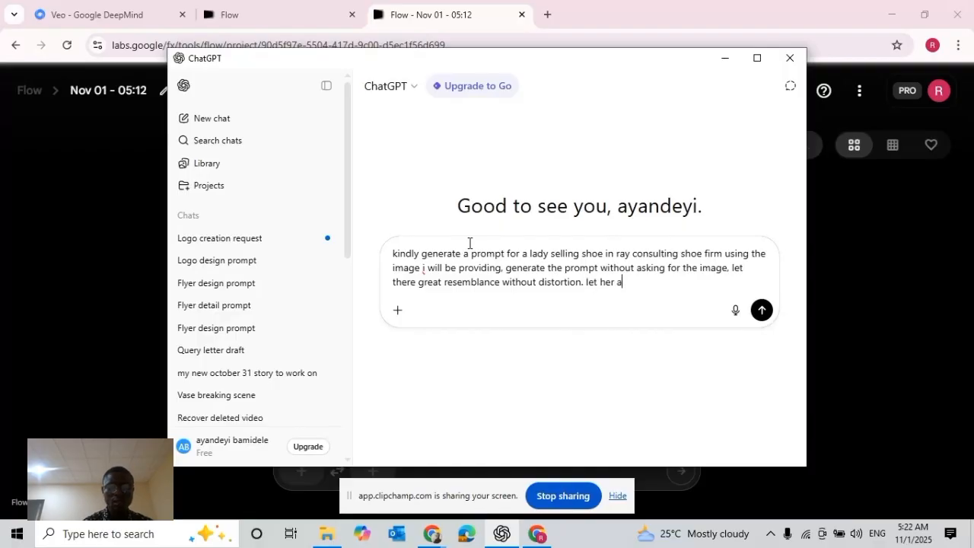
pyautogui.write('dvertise')
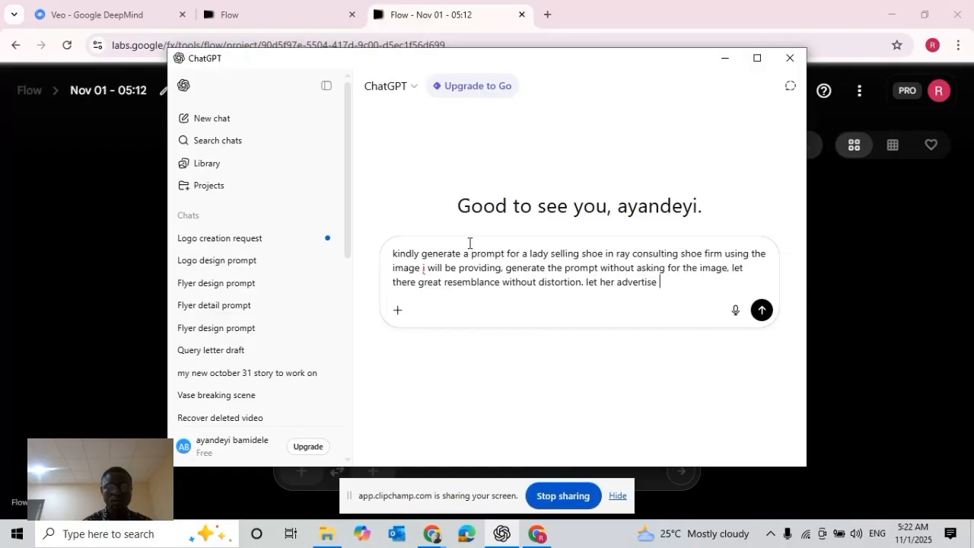
pyautogui.write(' ray c')
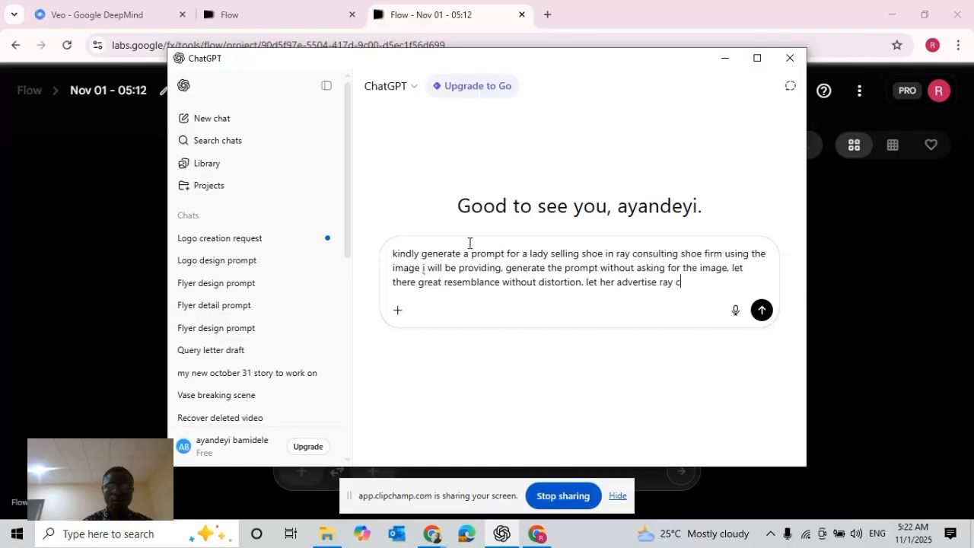
pyautogui.write('onsu')
pyautogui.press('BackSpace')
pyautogui.press('BackSpace')
pyautogui.press('BackSpace')
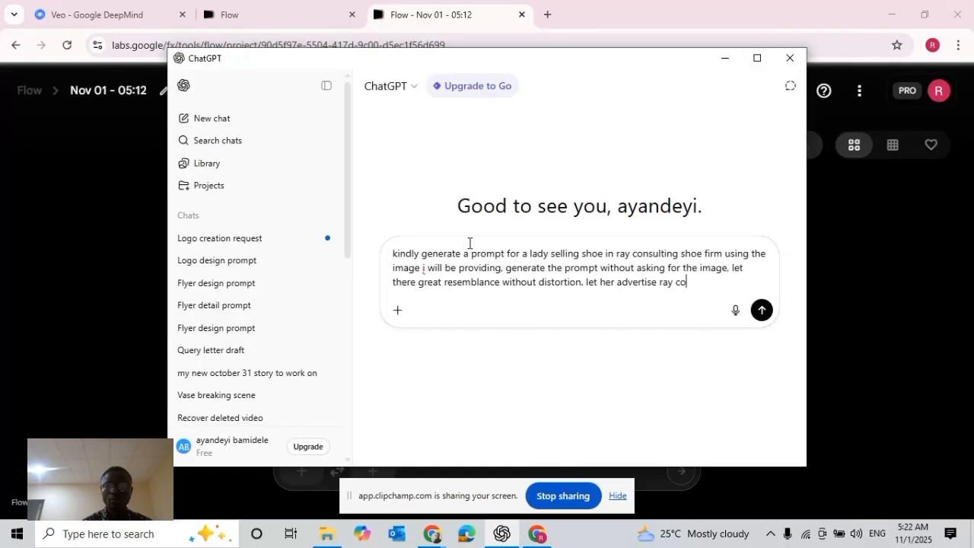
pyautogui.press('BackSpace')
pyautogui.press('BackSpace')
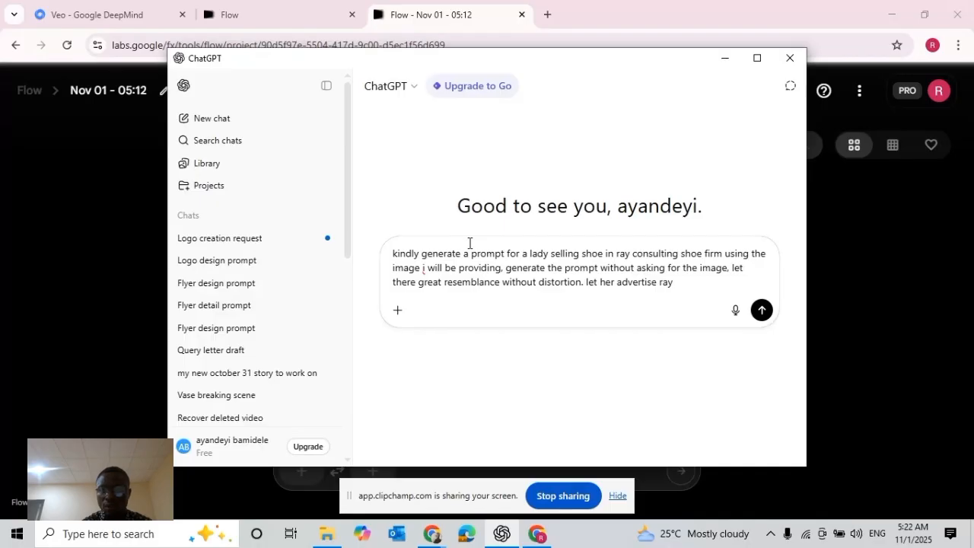
pyautogui.write('consul')
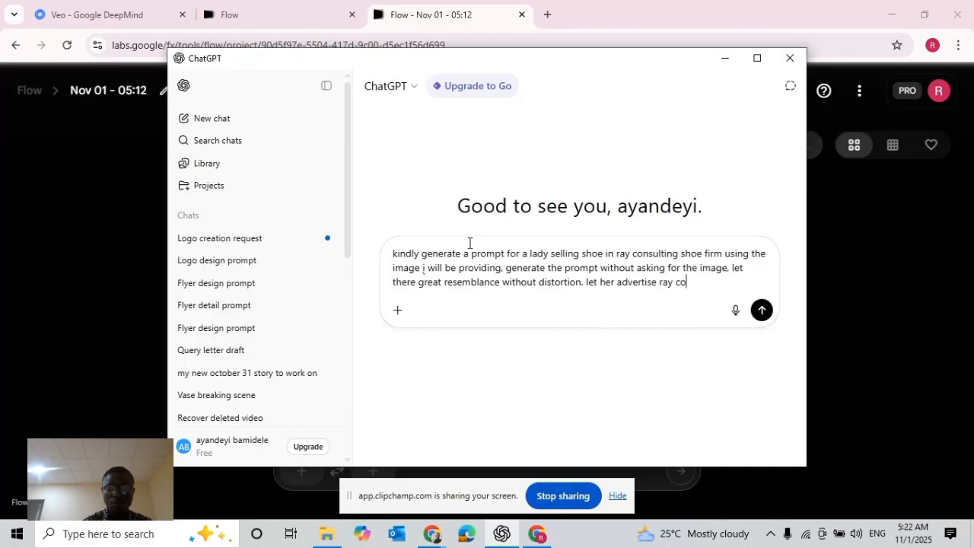
pyautogui.write('ing shoe.')
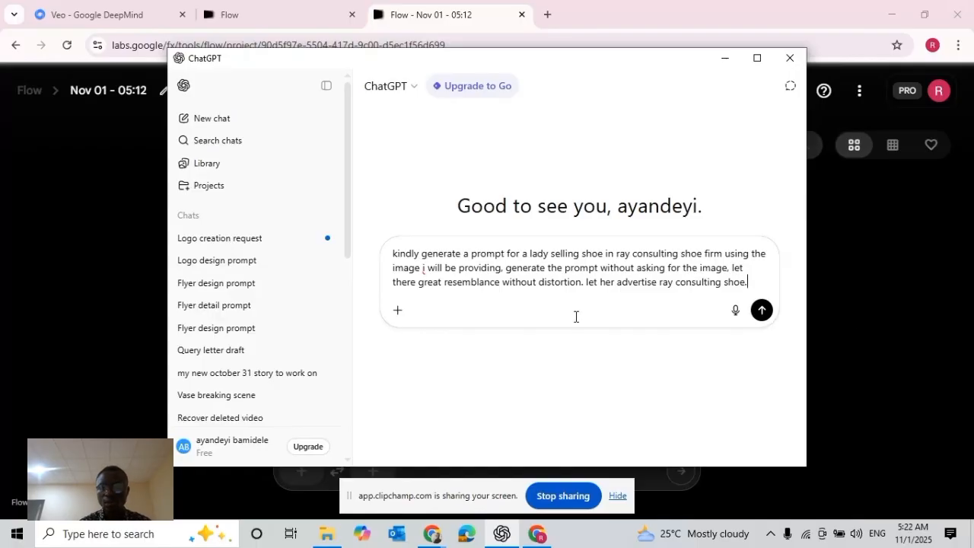
# Send the request, and resubmit it with the sentence "the video is for google veo" added at the end
pyautogui.click(762, 310)
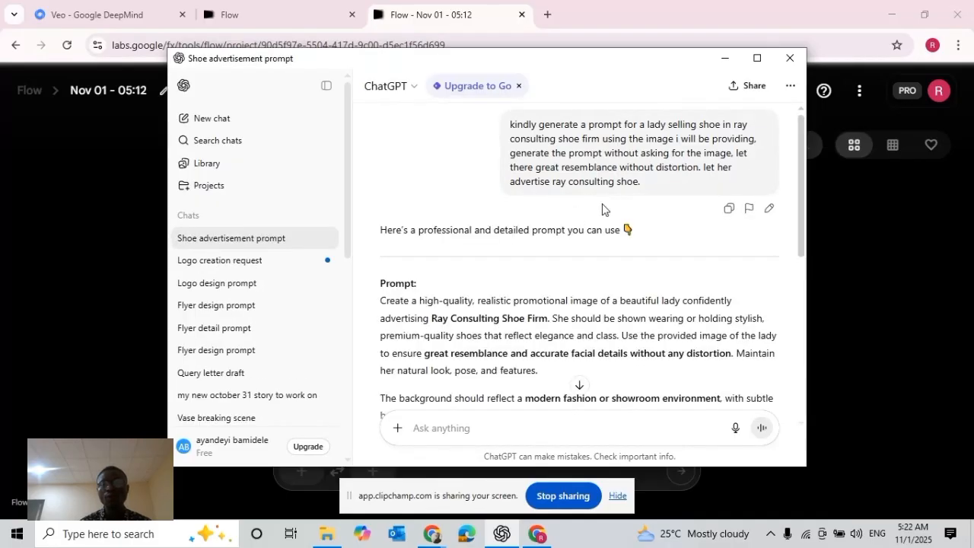
pyautogui.click(769, 208)
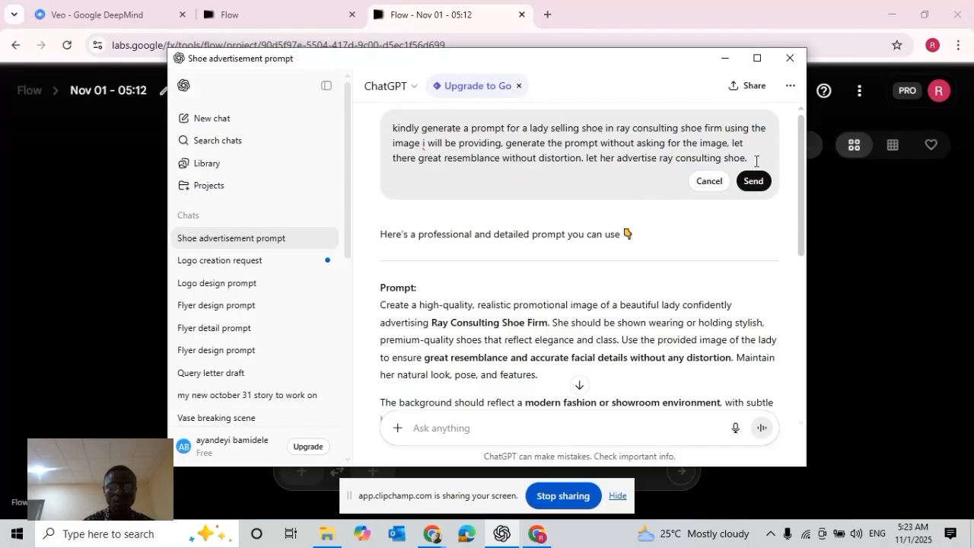
pyautogui.write('the vide')
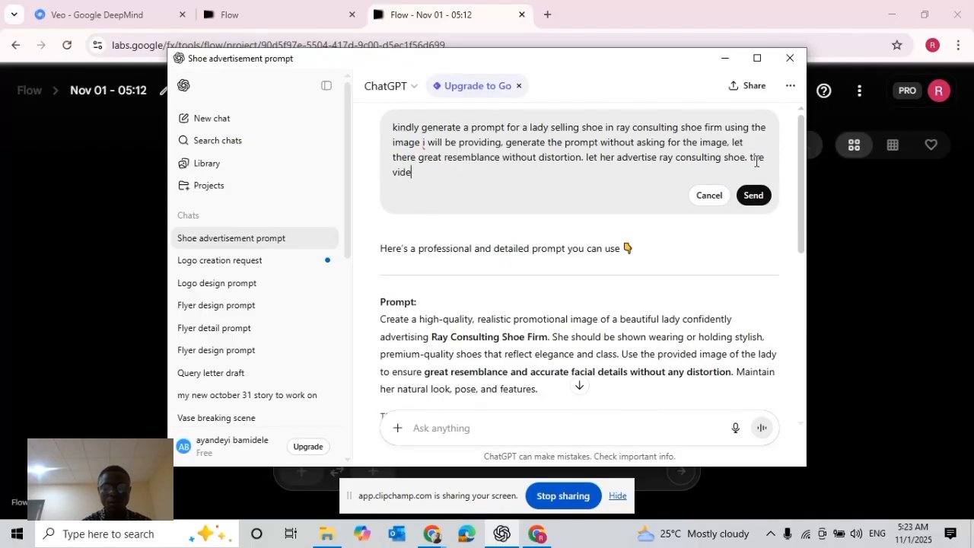
pyautogui.write('o is for ')
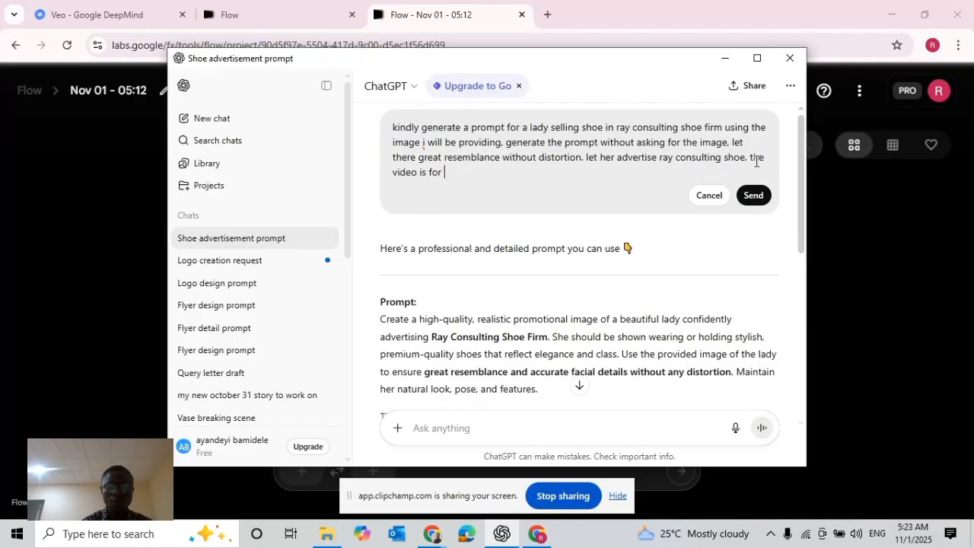
pyautogui.write('googe')
pyautogui.press('BackSpace')
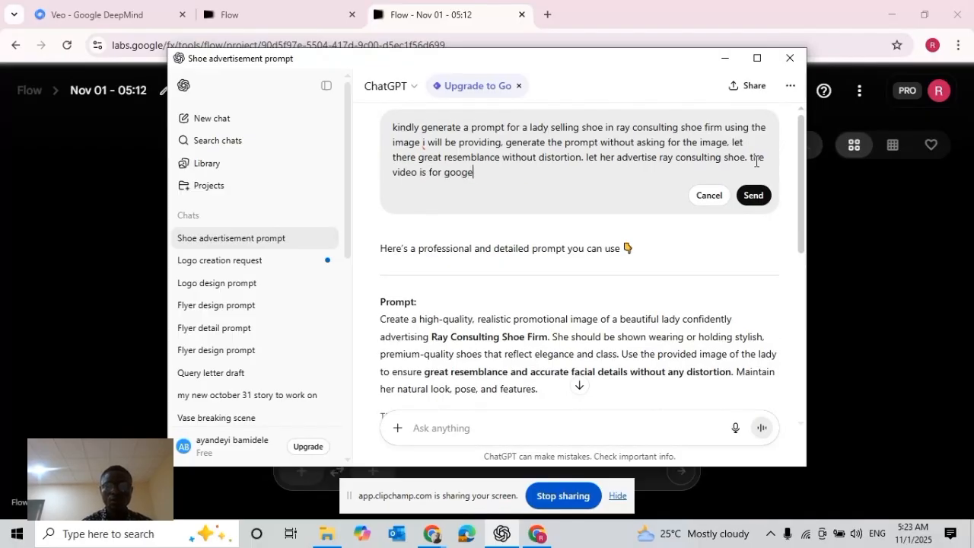
pyautogui.write('ve')
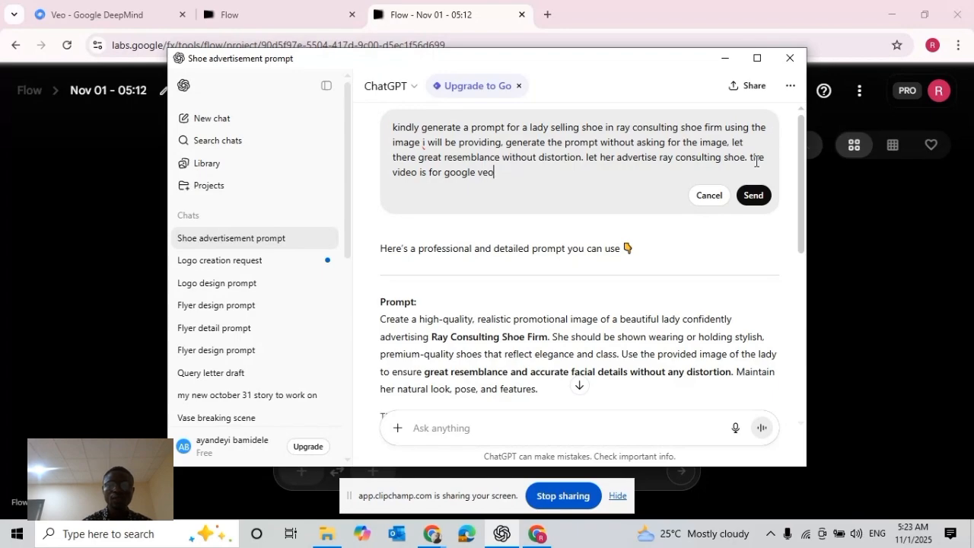
pyautogui.write('o')
pyautogui.hotkey('shift', 'Return')
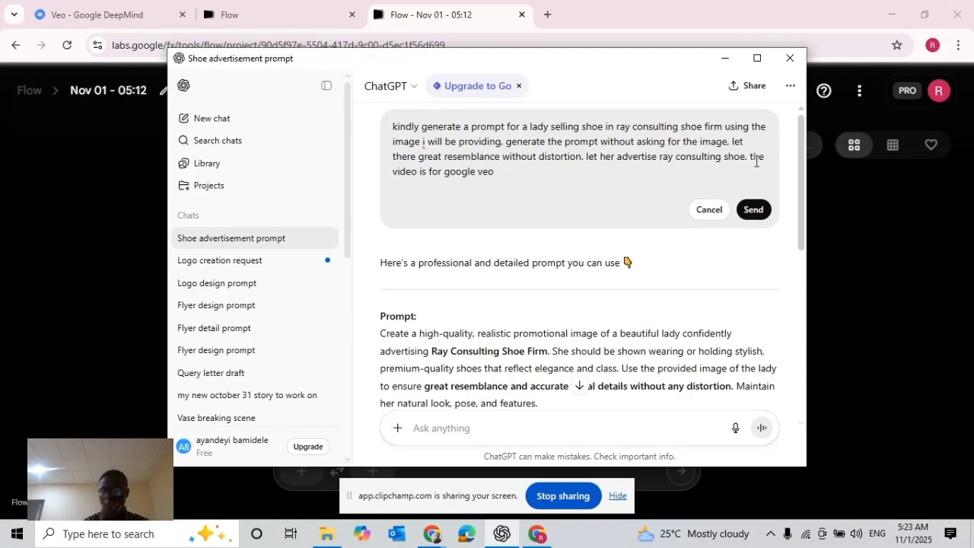
pyautogui.click(752, 210)
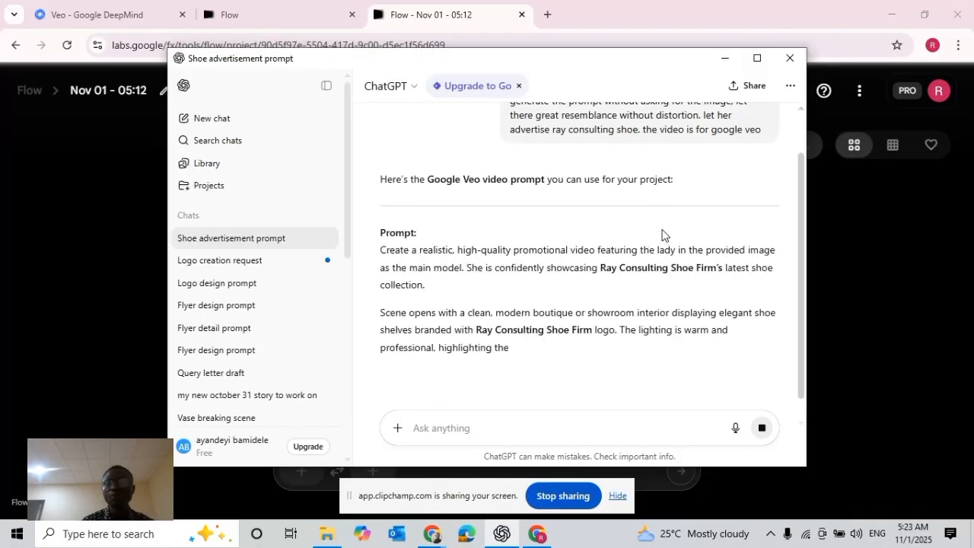
# Copy the full Google Veo prompt from ChatGPT's reply, excluding the closing voice-over question, and switch to the Flow project in Chrome
pyautogui.scroll(-1, 664, 242)
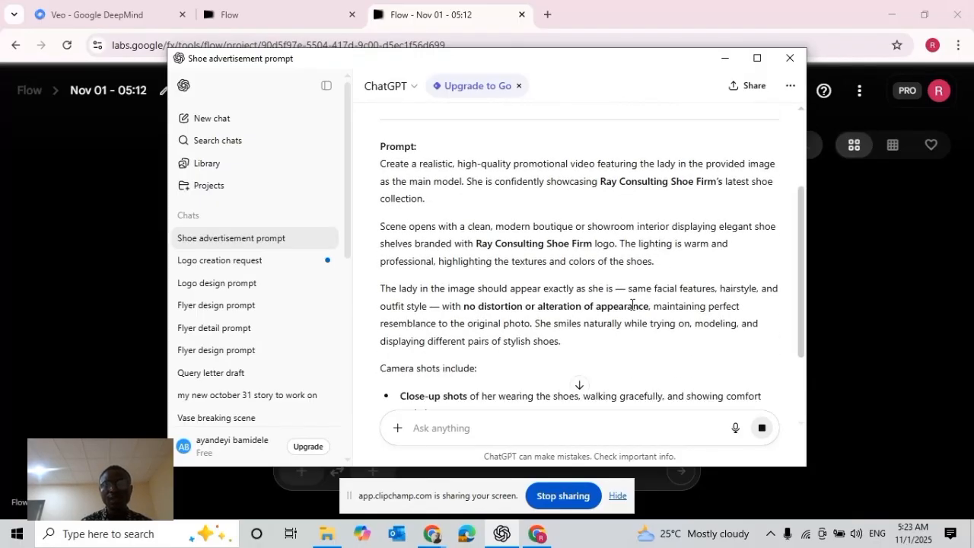
pyautogui.scroll(-1, 618, 305)
pyautogui.scroll(-1, 609, 301)
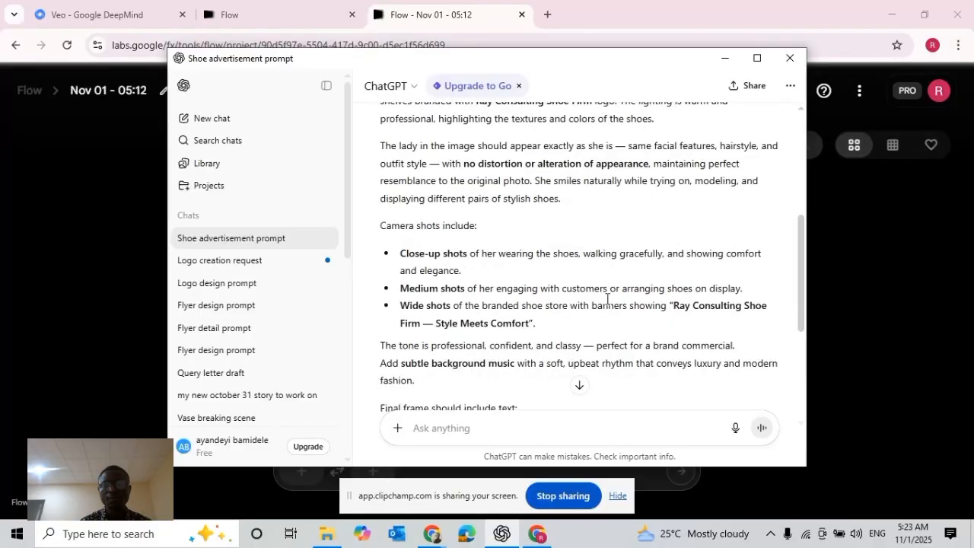
pyautogui.scroll(-1, 608, 302)
pyautogui.scroll(-2, 609, 305)
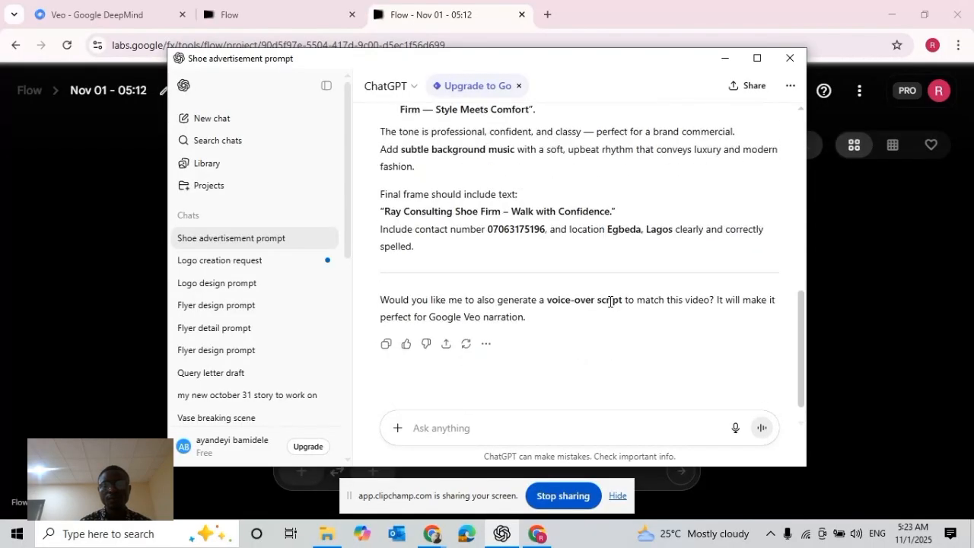
pyautogui.scroll(10, 610, 302)
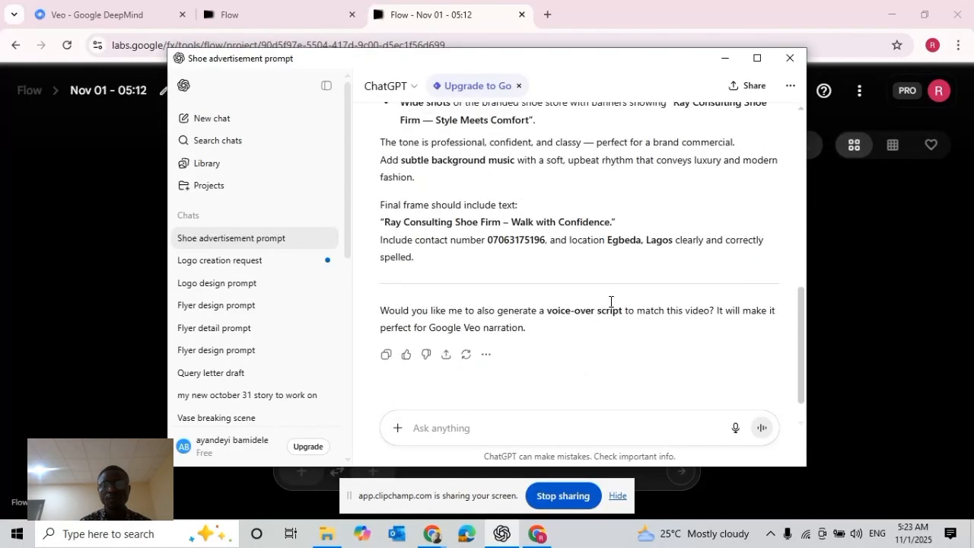
pyautogui.scroll(-1, 610, 301)
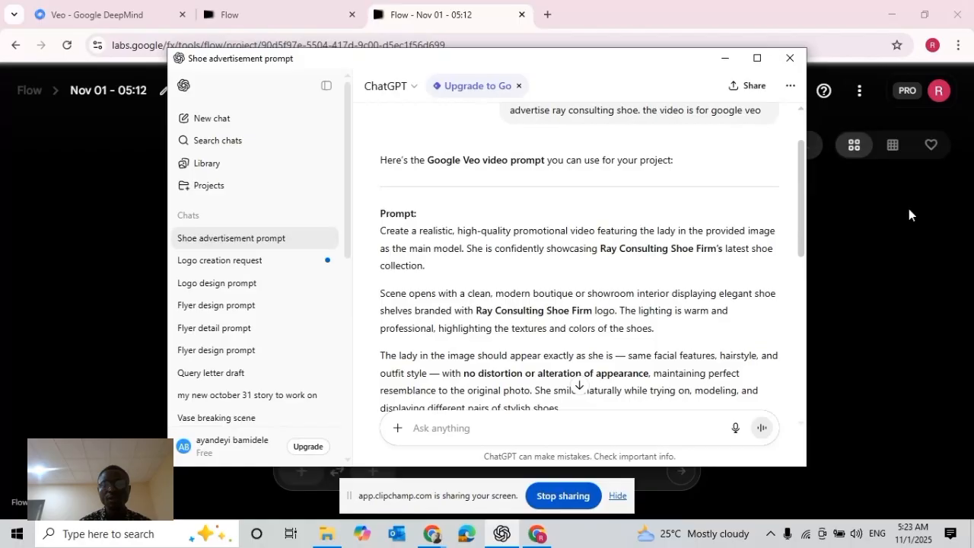
pyautogui.moveTo(381, 231); pyautogui.dragTo(761, 227)
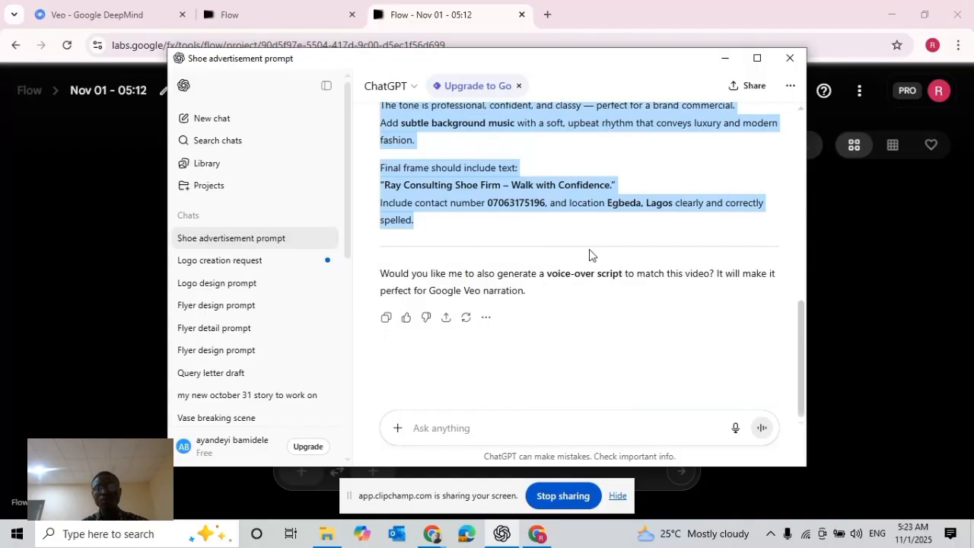
pyautogui.scroll(10, 567, 253)
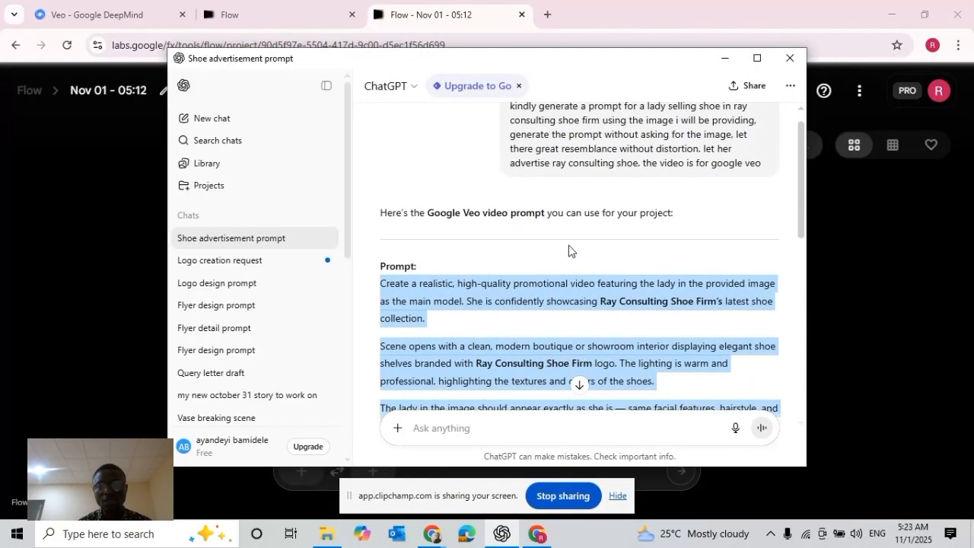
pyautogui.scroll(-10, 569, 250)
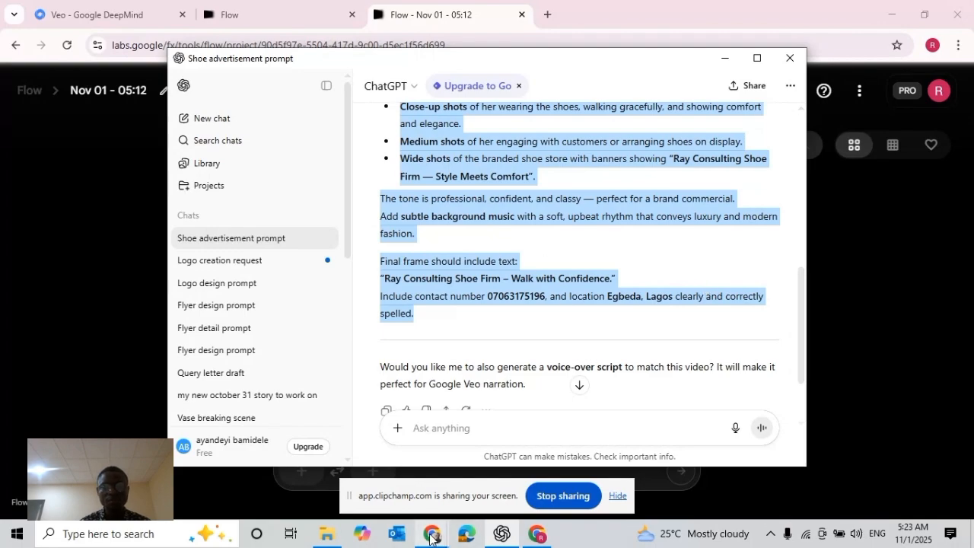
pyautogui.moveTo(430, 538)
pyautogui.click(501, 534)
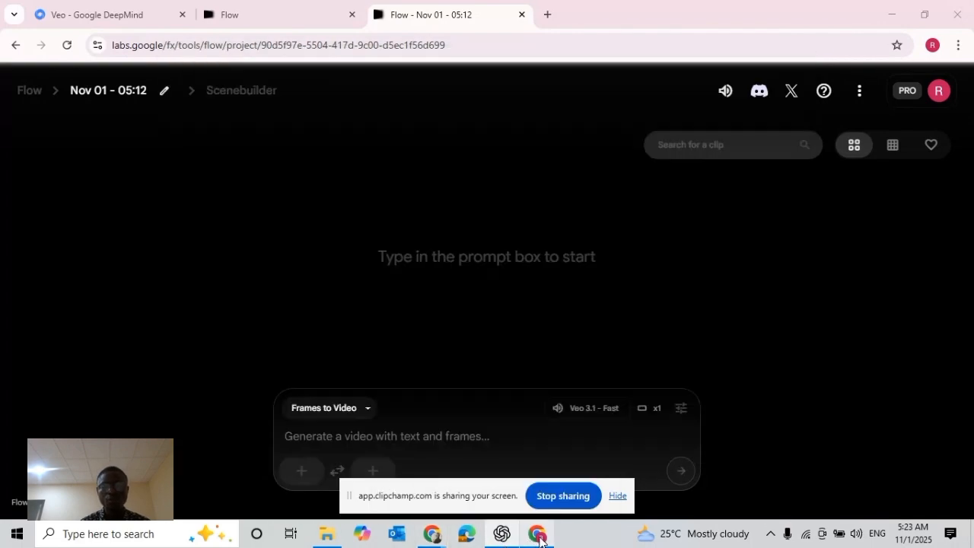
# Upload Gemini_Generated_Image_lt6gkylt6gkylt6g from Downloads as the start frame, cropped in landscape around the woman's head and upper body
pyautogui.click(302, 470)
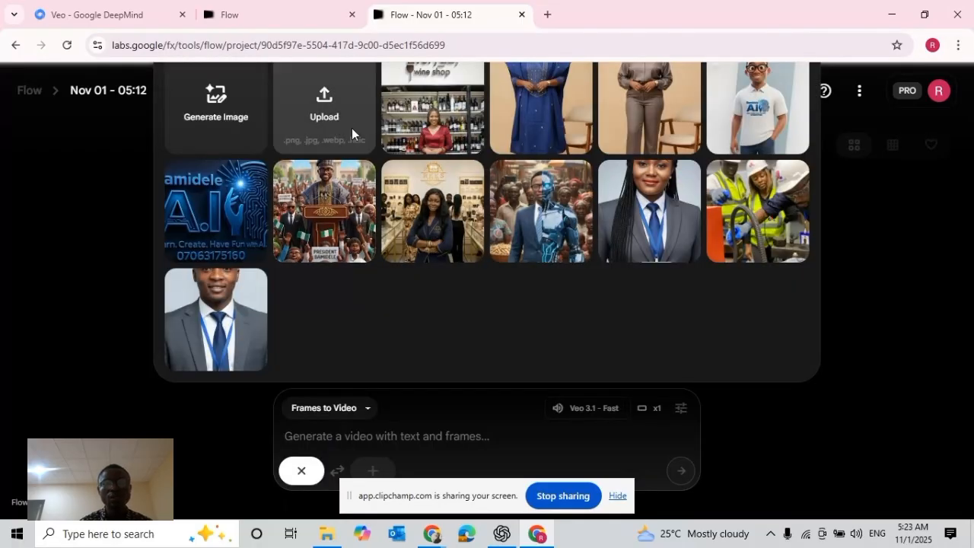
pyautogui.click(325, 106)
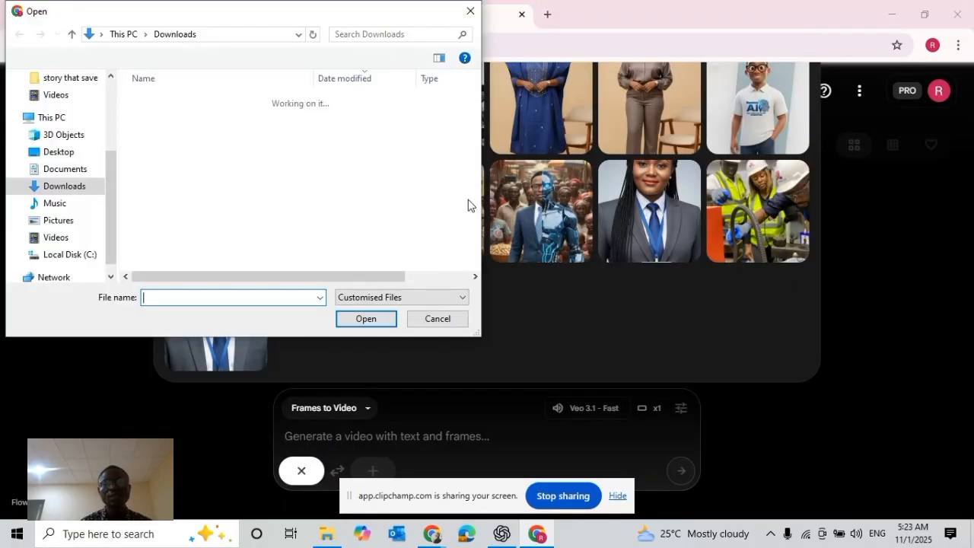
pyautogui.click(221, 121)
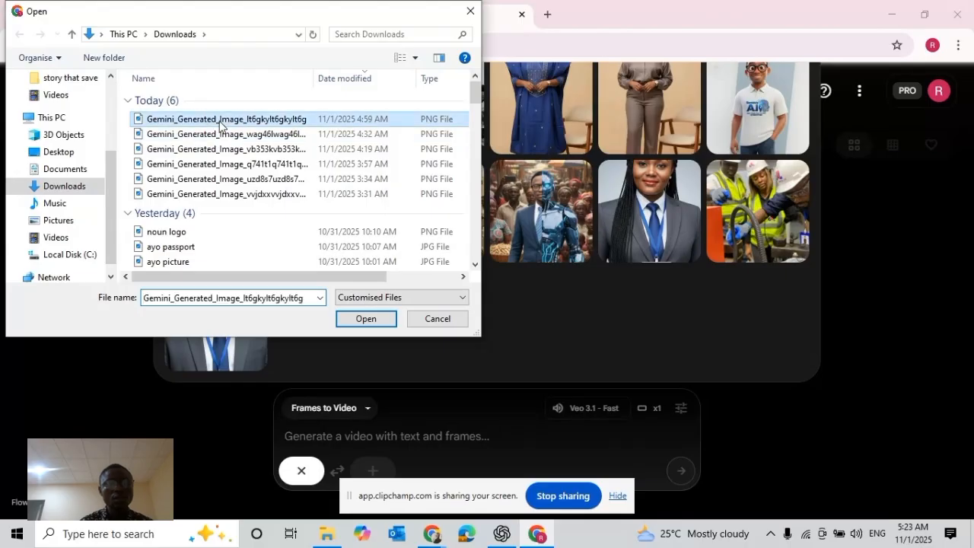
pyautogui.click(344, 320)
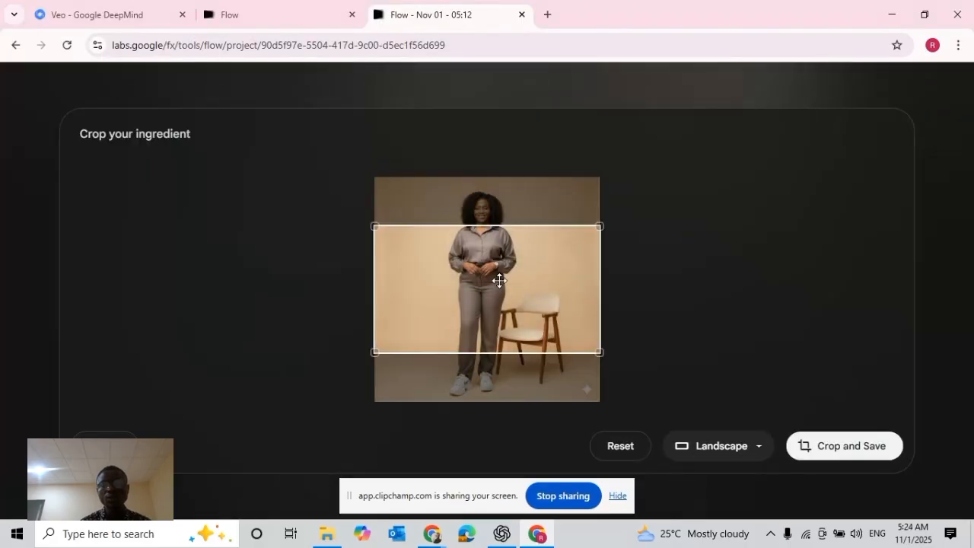
pyautogui.moveTo(498, 278); pyautogui.dragTo(486, 234)
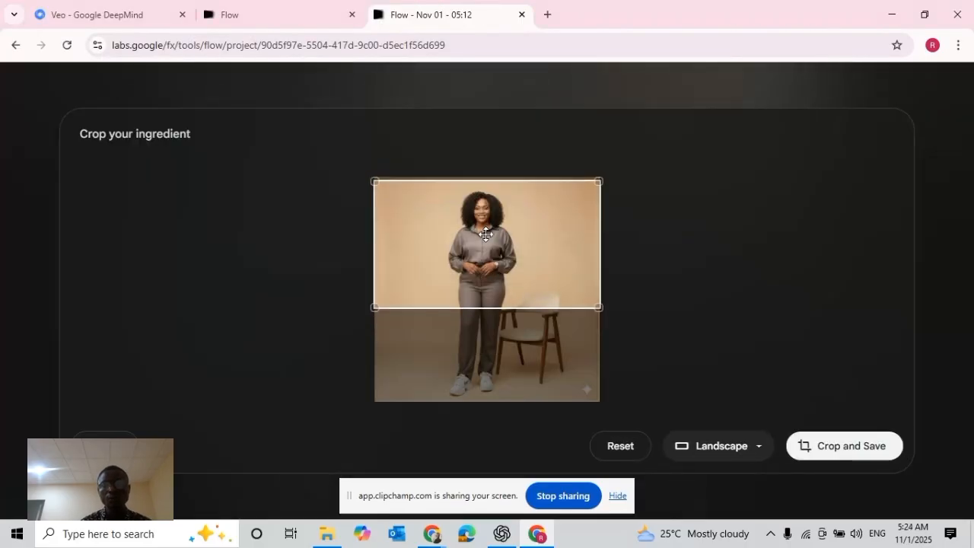
pyautogui.click(828, 455)
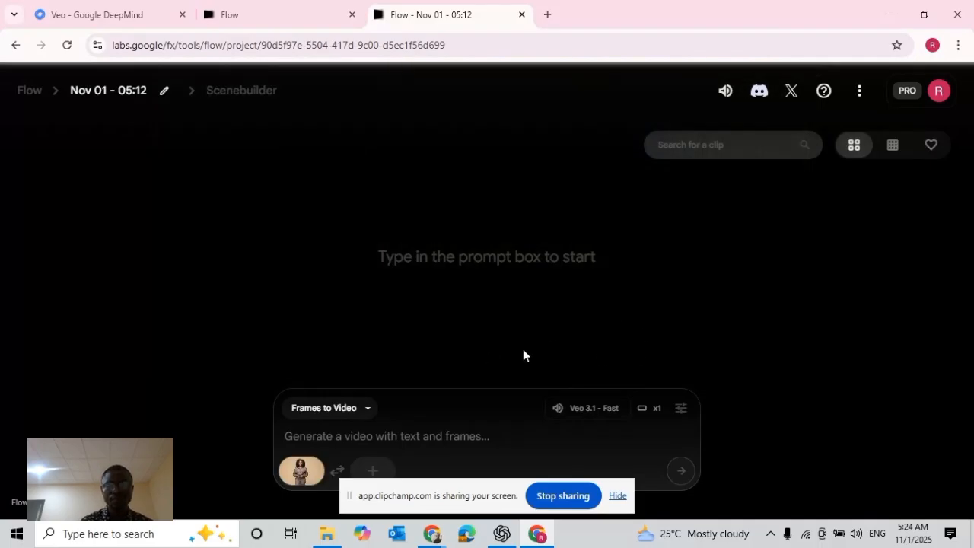
# Paste the copied advertisement prompt into the Frames to Video prompt and remove the start frame image
pyautogui.click(418, 441)
pyautogui.hotkey('ctrl', 'v')
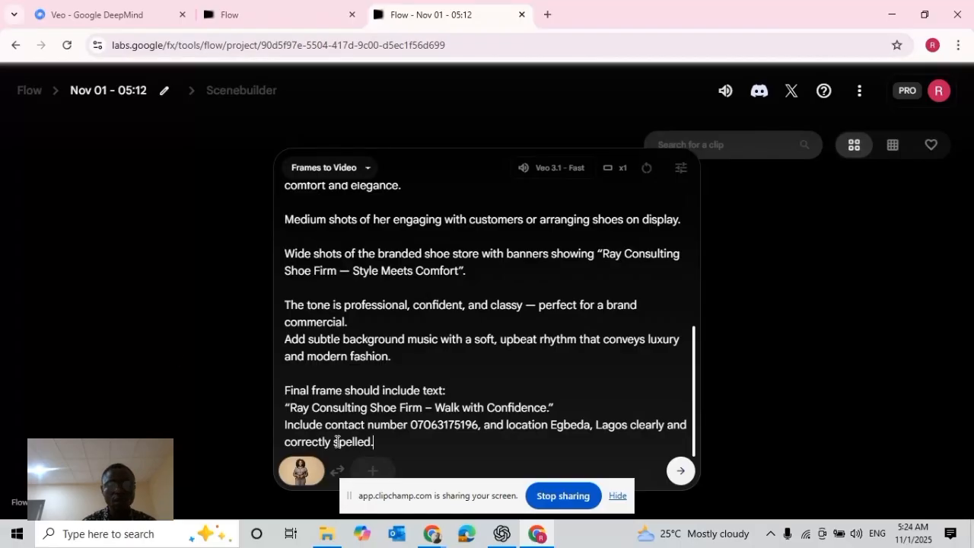
pyautogui.click(300, 469)
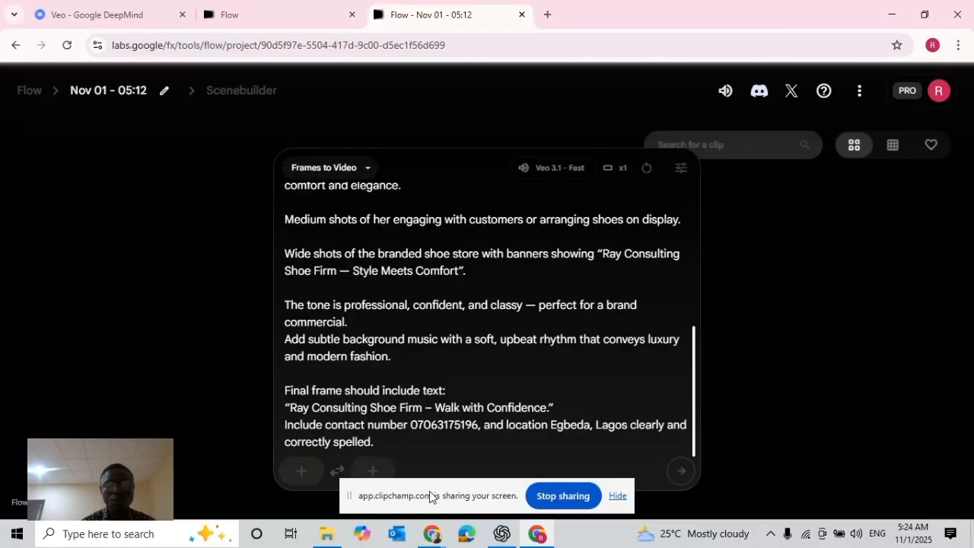
# Open Gemini in a new browser tab using the "gemini ai" search suggestion
pyautogui.moveTo(427, 537)
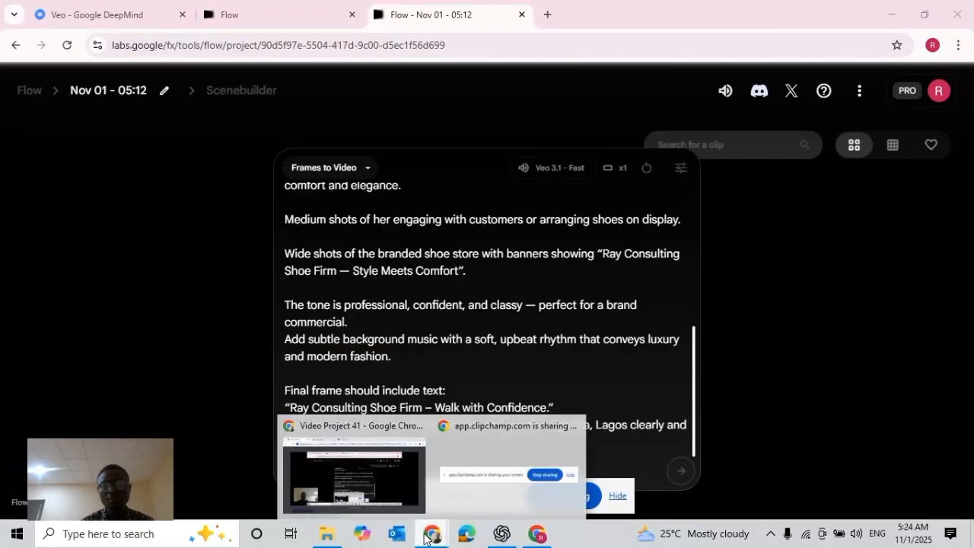
pyautogui.click(537, 539)
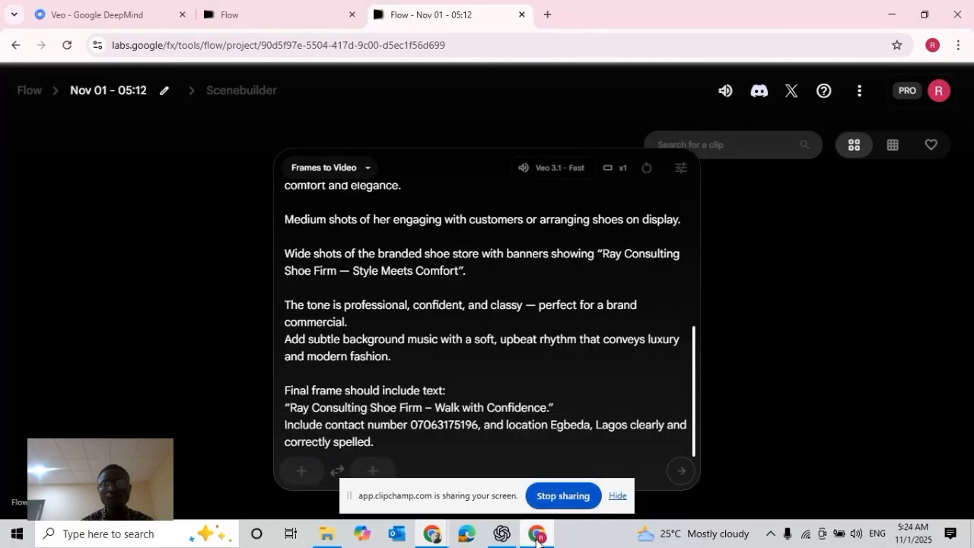
pyautogui.click(548, 15)
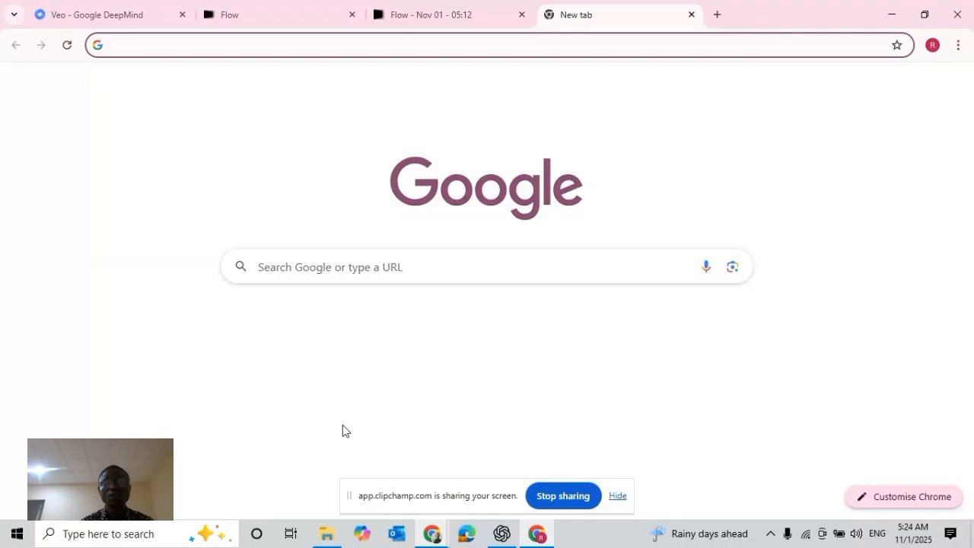
pyautogui.click(368, 273)
pyautogui.write('g')
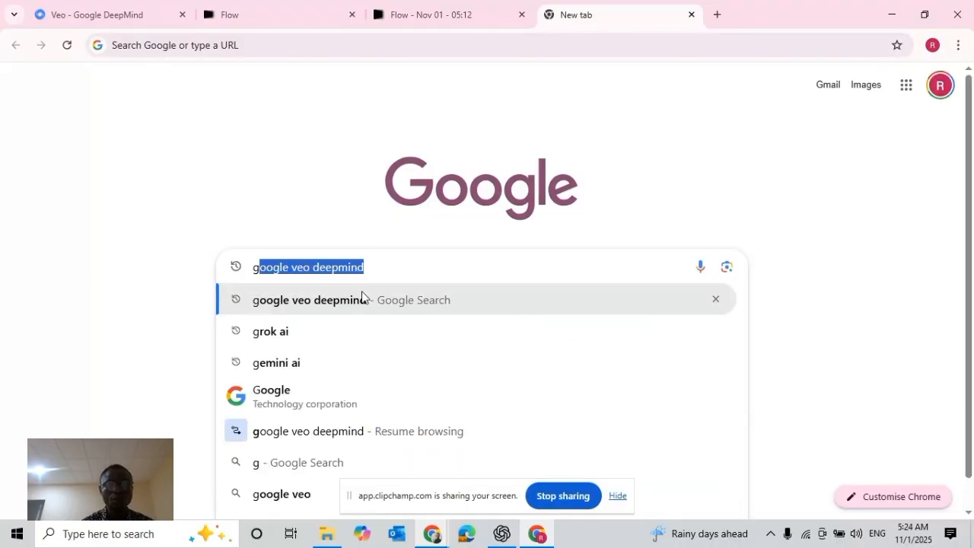
pyautogui.click(298, 361)
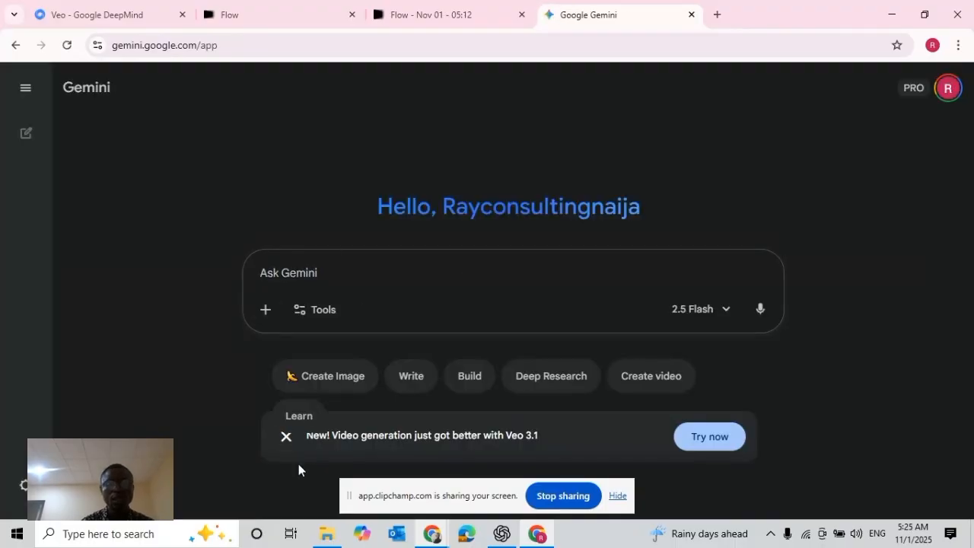
# Start an image creation request and attach Gemini_Generated_Image_lt6gkylt6gkylt6g from Downloads
pyautogui.click(331, 380)
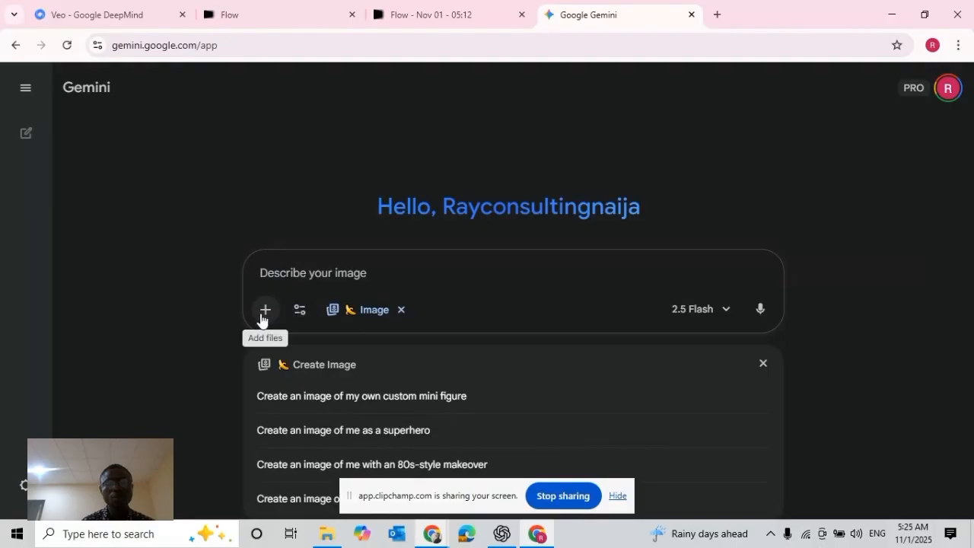
pyautogui.click(265, 312)
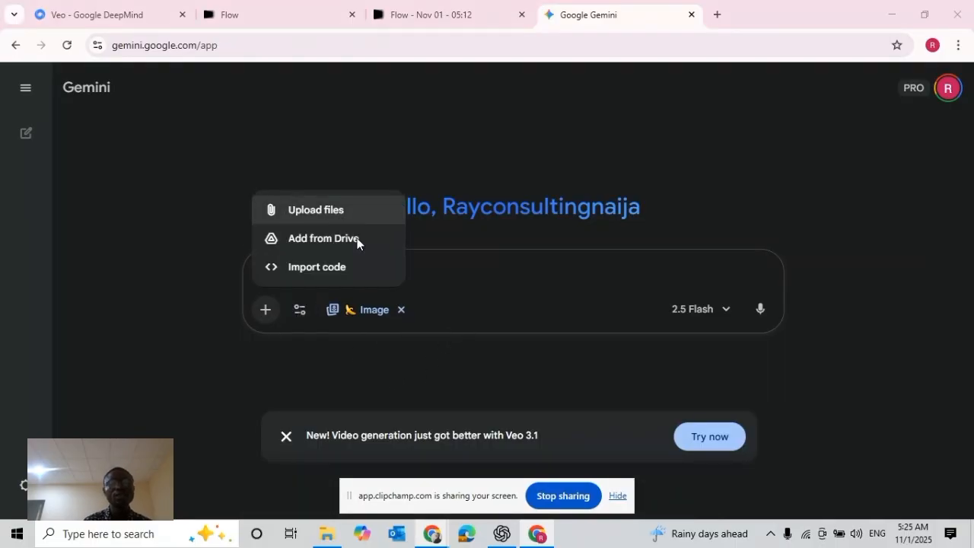
pyautogui.click(316, 212)
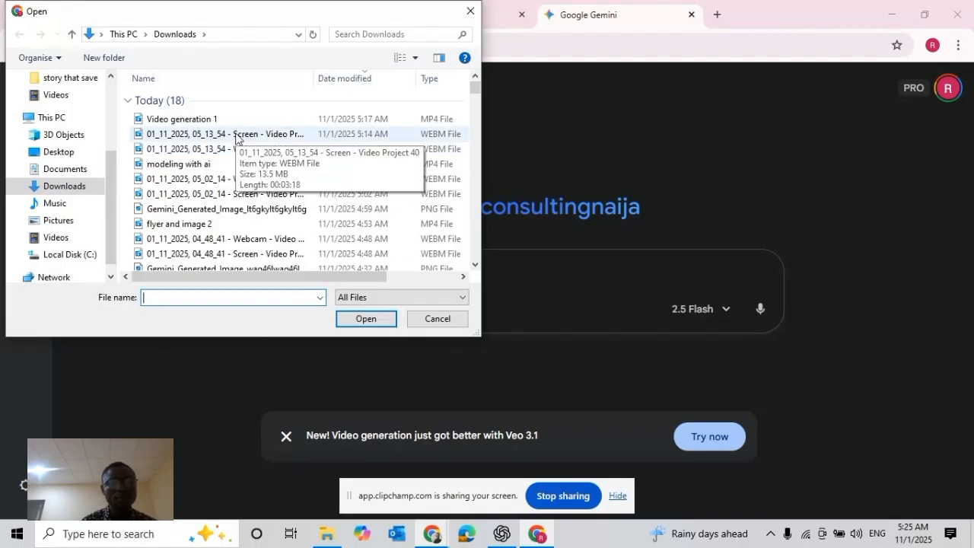
pyautogui.click(235, 136)
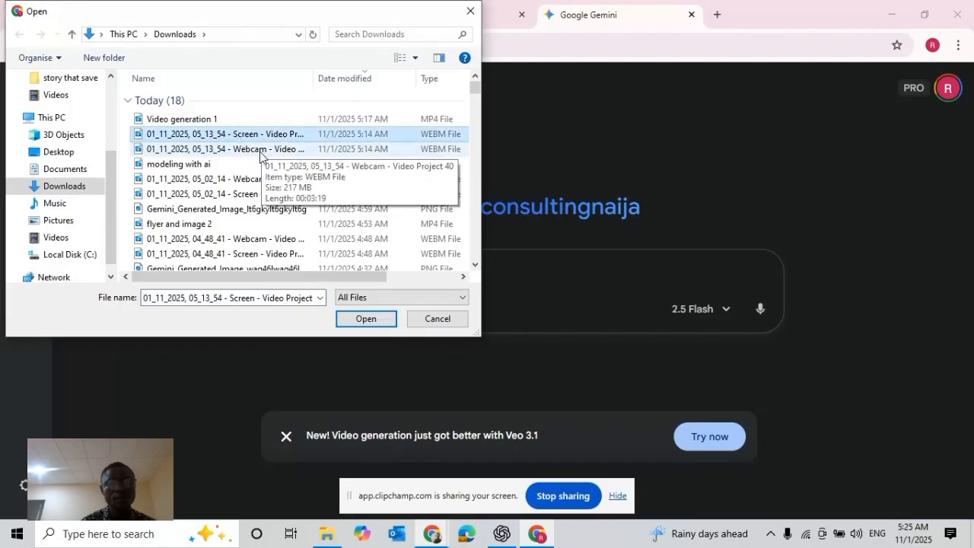
pyautogui.click(203, 213)
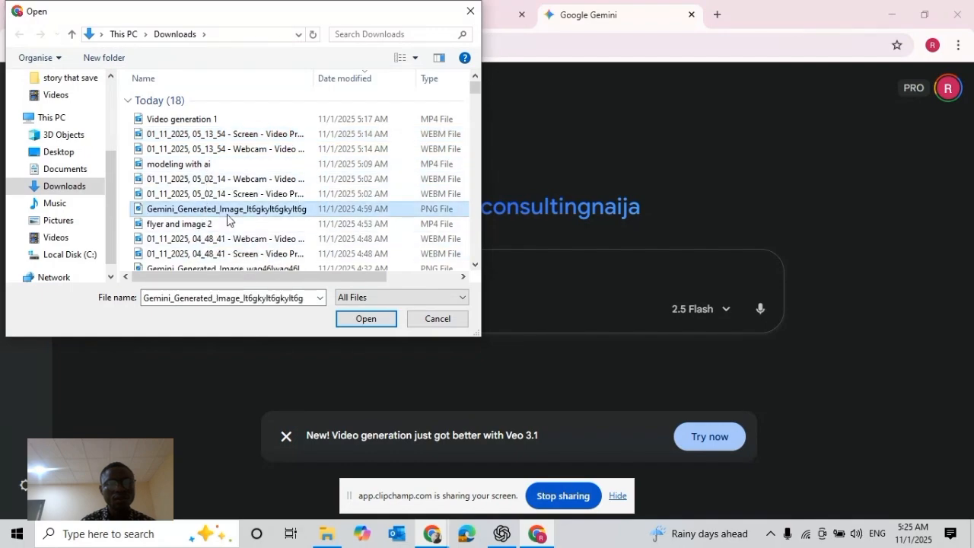
pyautogui.click(365, 320)
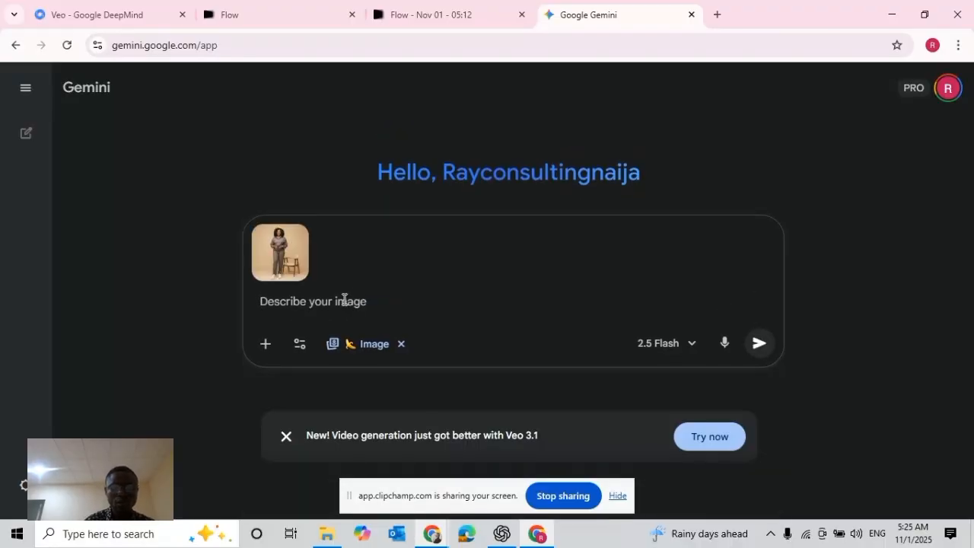
# Generate an image with the prompt "kindly put this woman in a big shop where she sells men canvass and adorable shoes of all kinds."
pyautogui.write('kindly')
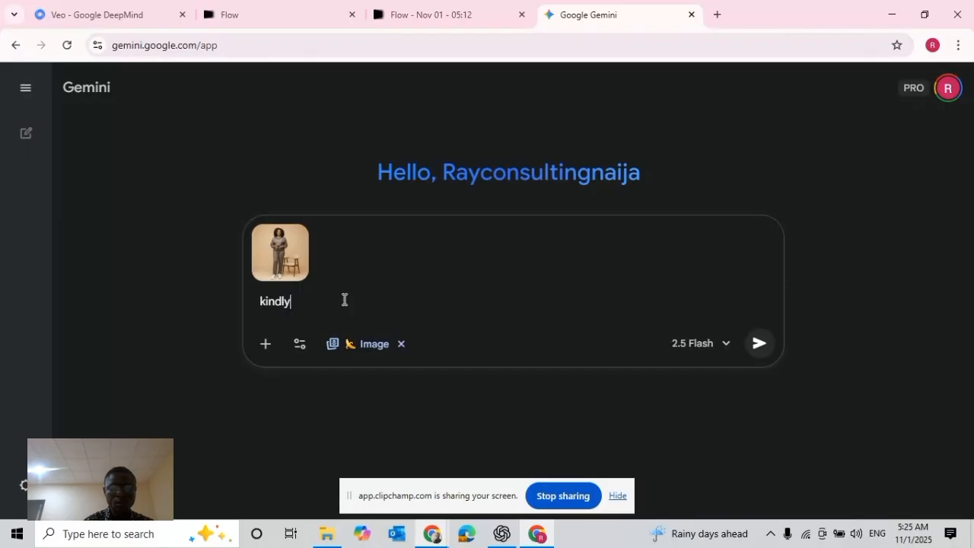
pyautogui.write(' put thi')
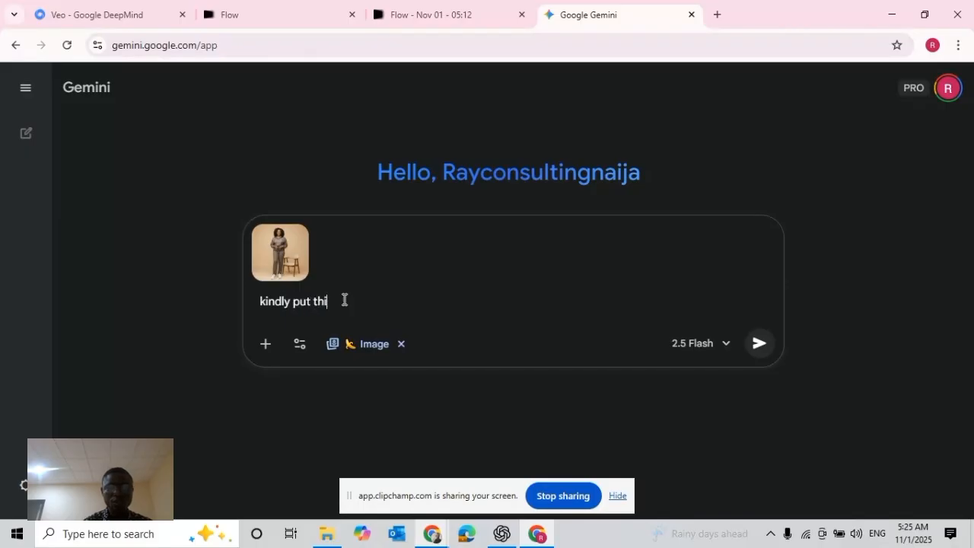
pyautogui.write('s wo')
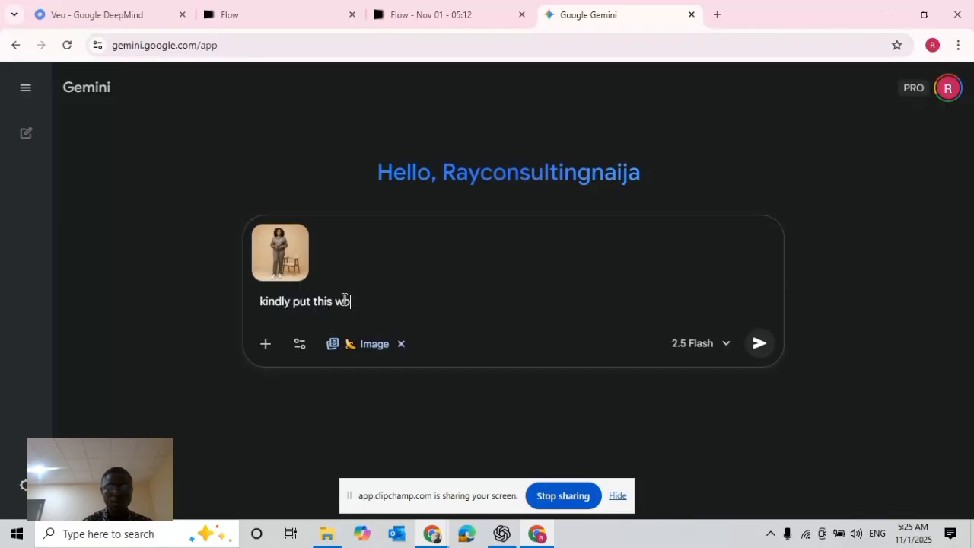
pyautogui.write('man in a')
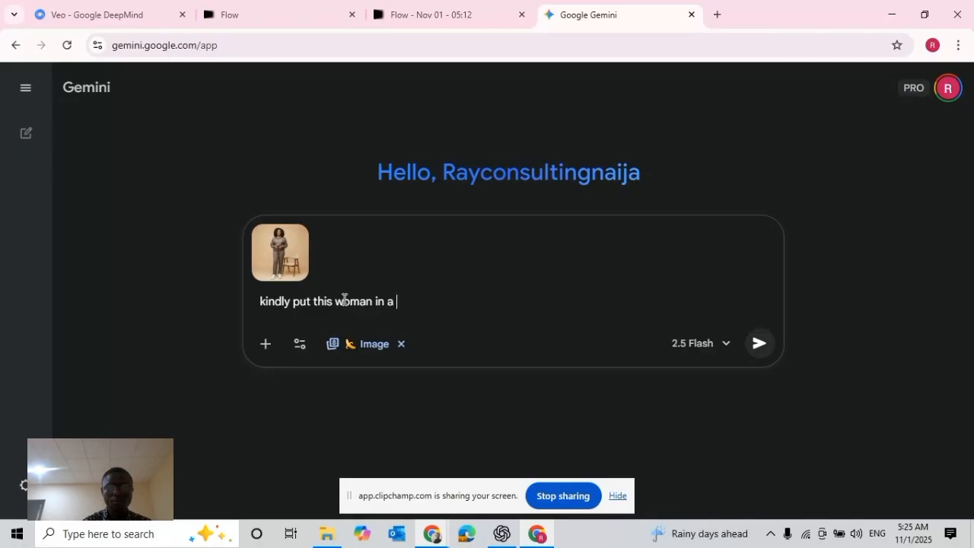
pyautogui.write(' big shop where she')
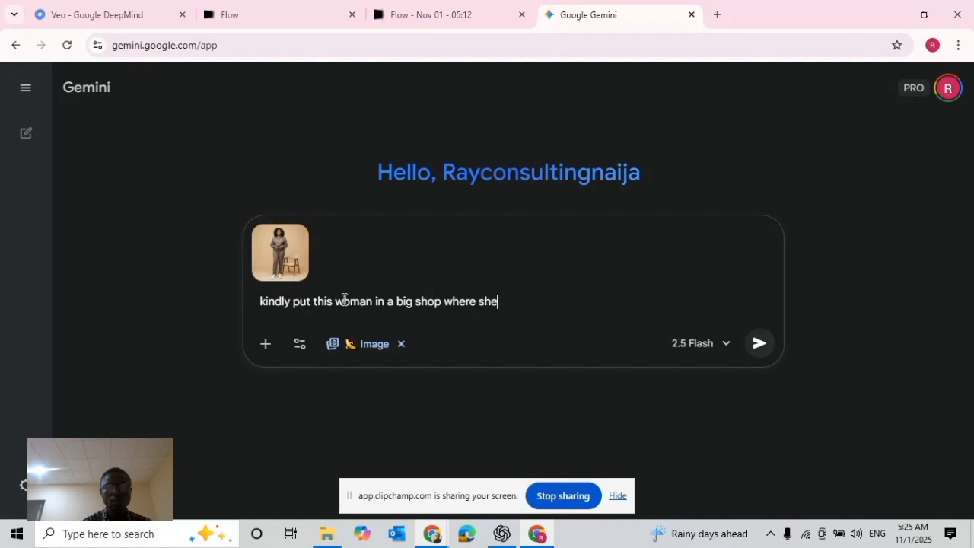
pyautogui.write(' sells men')
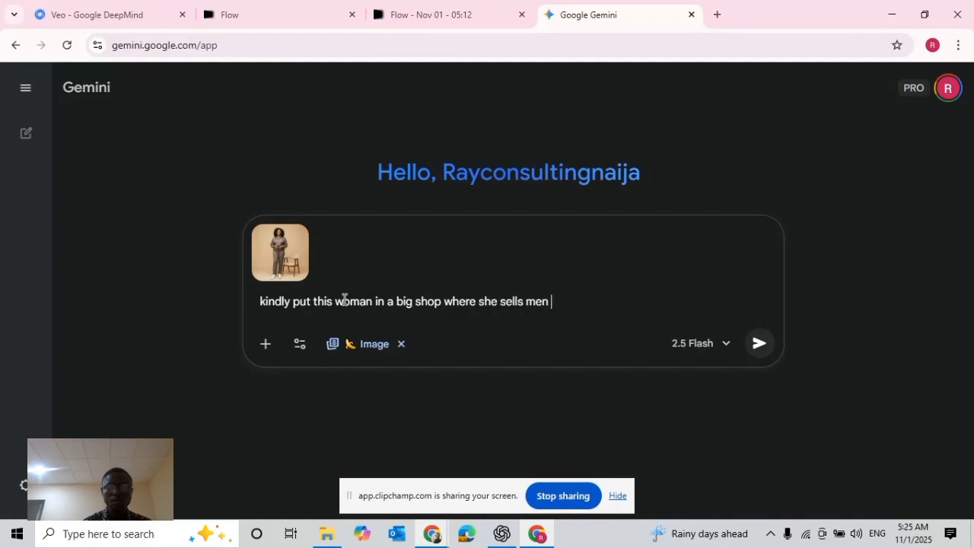
pyautogui.write(' canvass and')
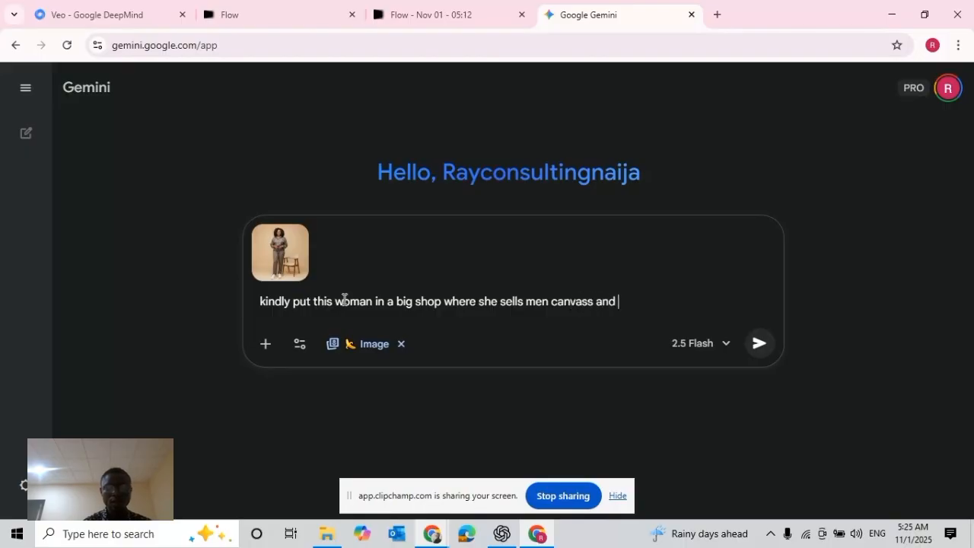
pyautogui.write(' adorable shoes.')
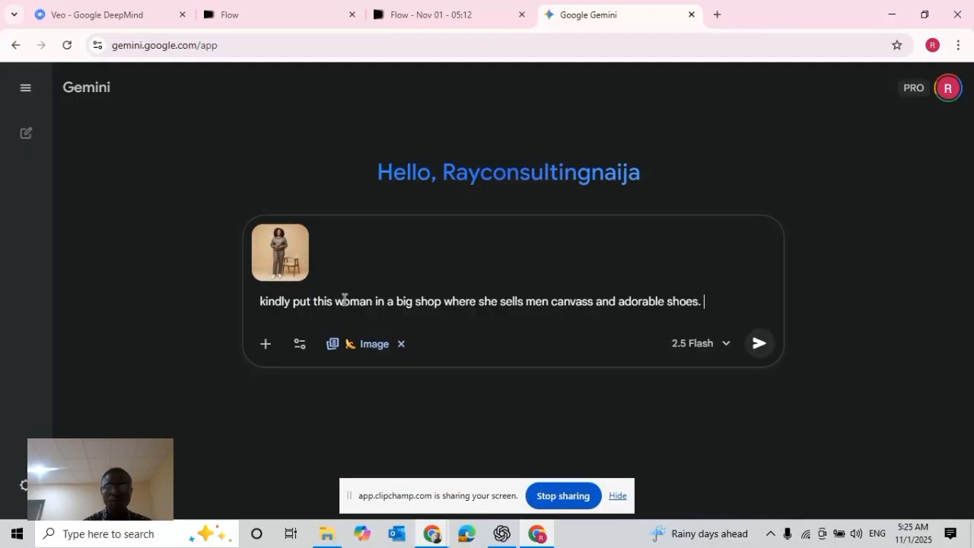
pyautogui.write('f all kinds.')
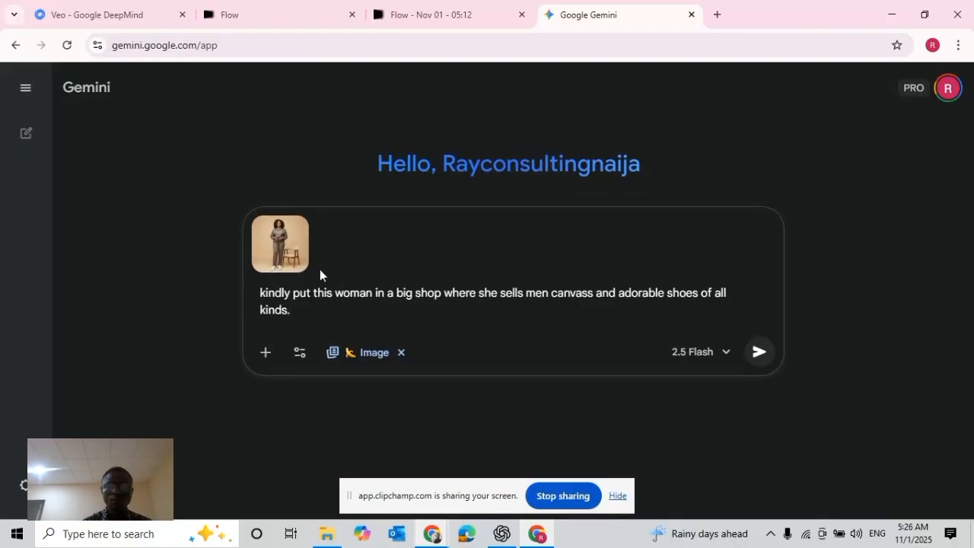
pyautogui.click(759, 353)
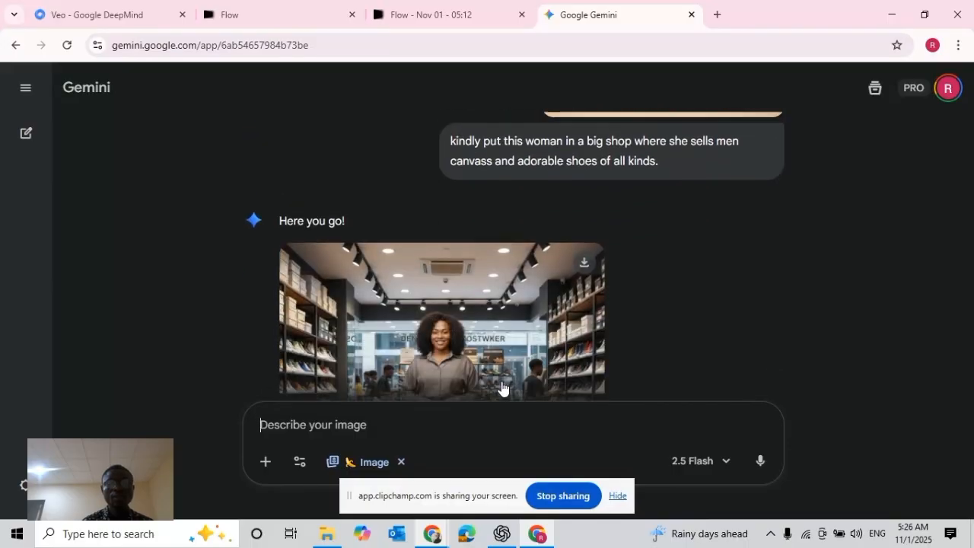
# Compare the generated shoe shop image with the uploaded original photo of the woman
pyautogui.scroll(-1, 502, 381)
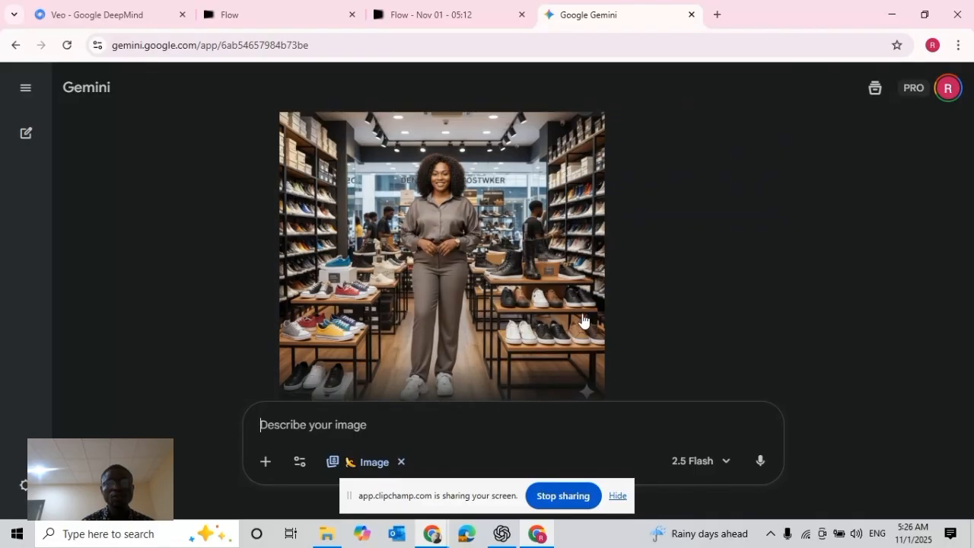
pyautogui.scroll(5, 583, 323)
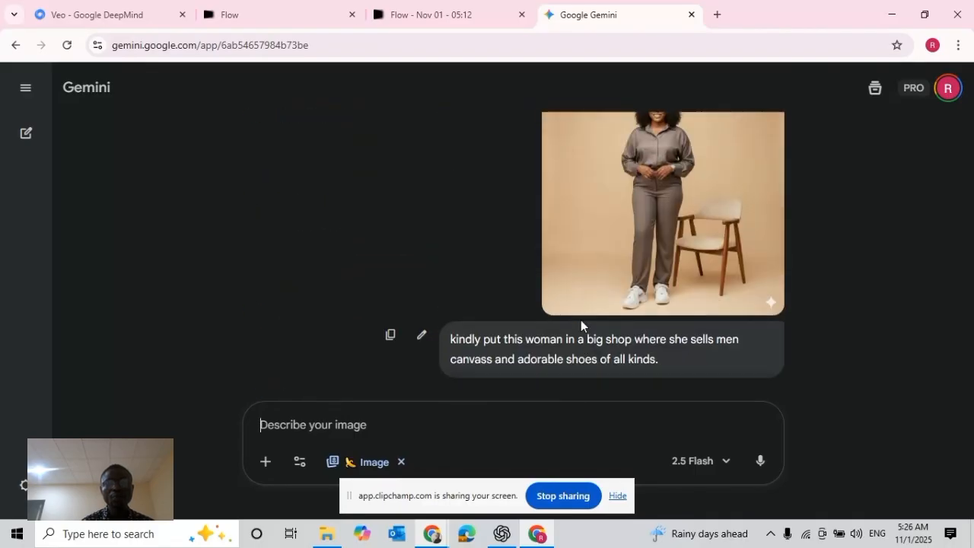
pyautogui.scroll(-5, 583, 324)
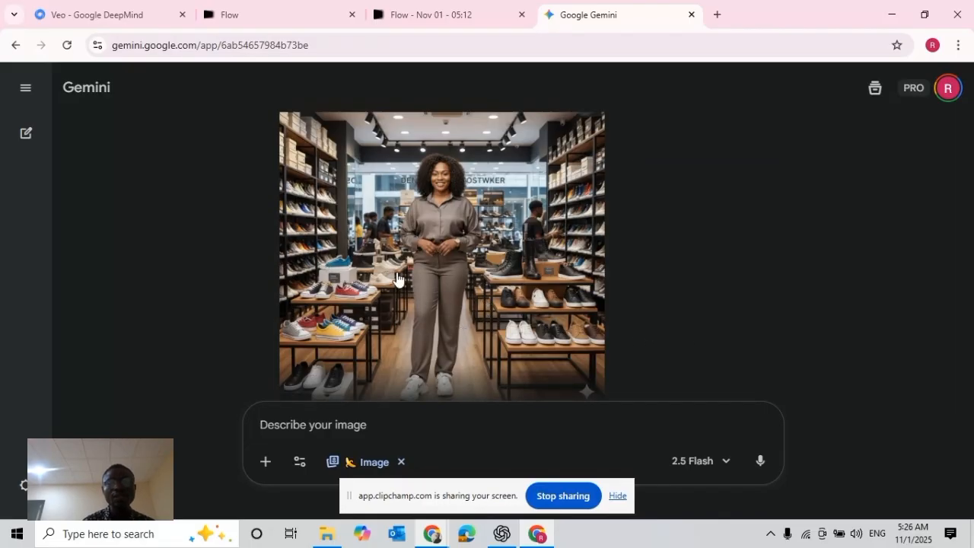
pyautogui.scroll(5, 434, 297)
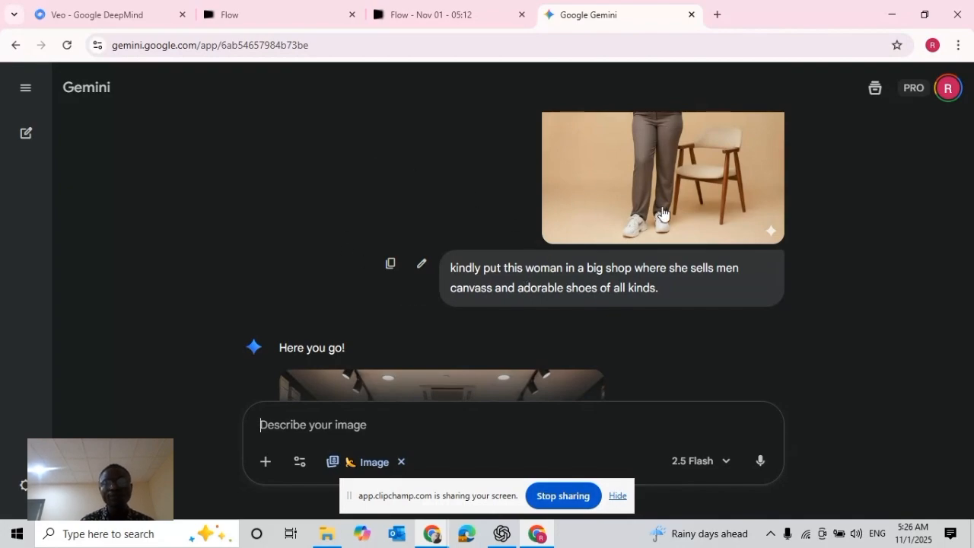
pyautogui.scroll(1, 664, 203)
pyautogui.scroll(2, 661, 200)
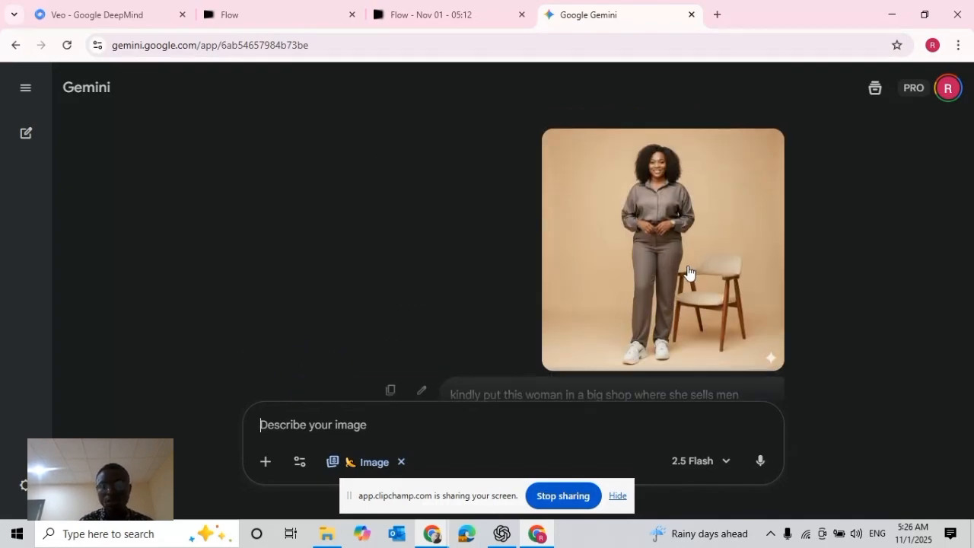
# Reopen the sent image prompt for editing and append "make it landscape 16:9"
pyautogui.scroll(-2, 761, 298)
pyautogui.click(422, 249)
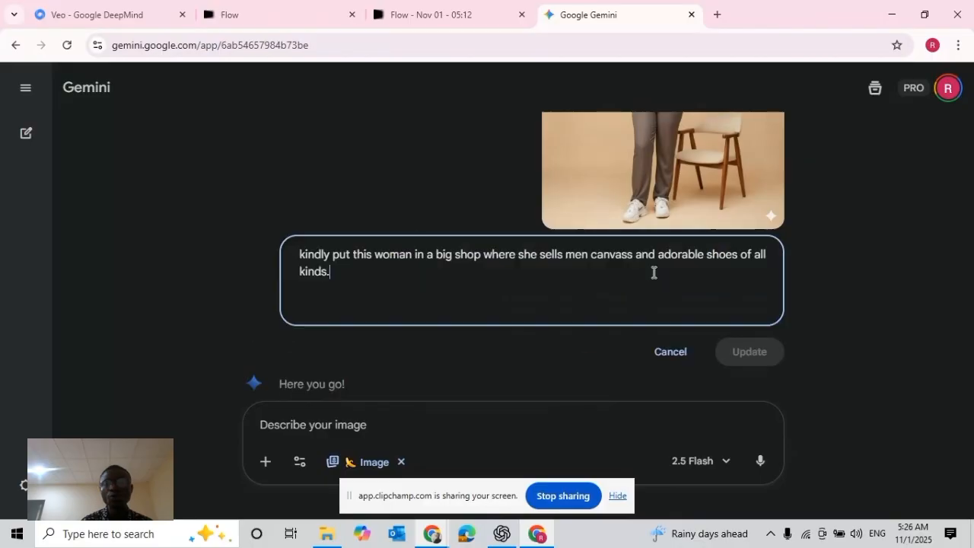
pyautogui.write('make ')
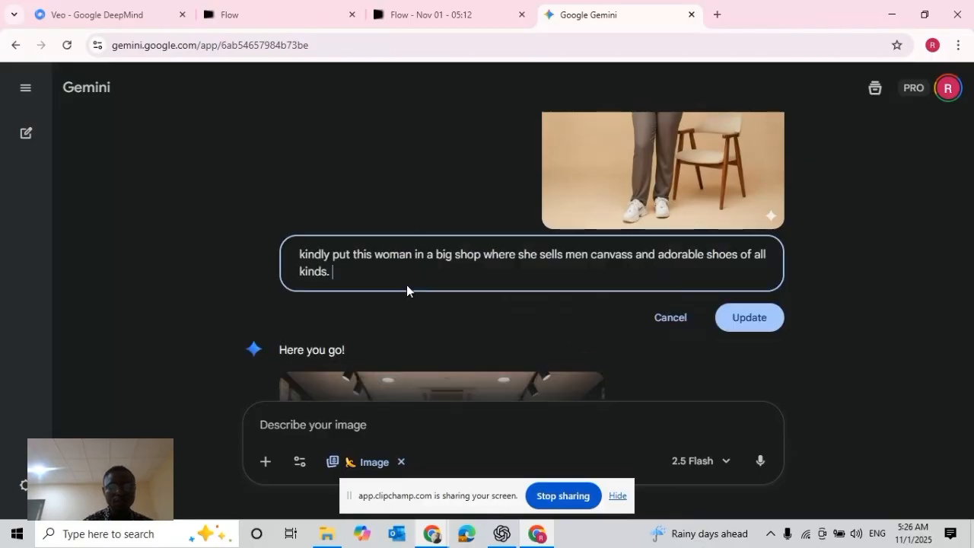
pyautogui.write('it landsc')
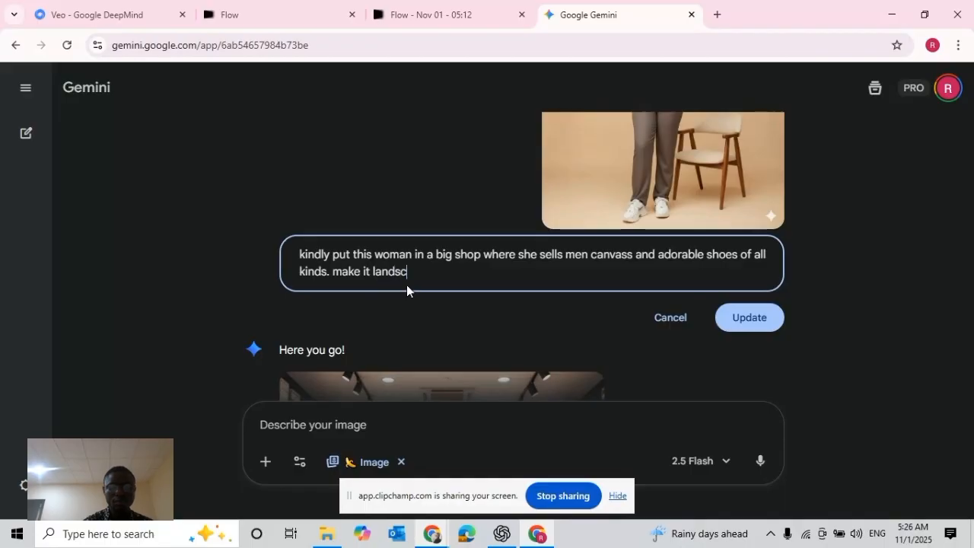
pyautogui.write('ape 16')
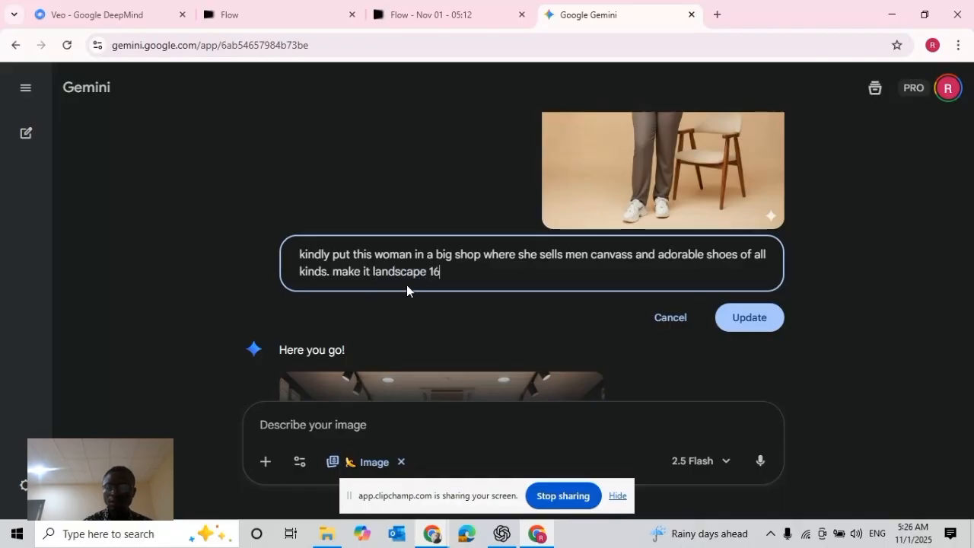
pyautogui.write(';9')
pyautogui.press('BackSpace')
pyautogui.press('BackSpace')
pyautogui.press('BackSpace')
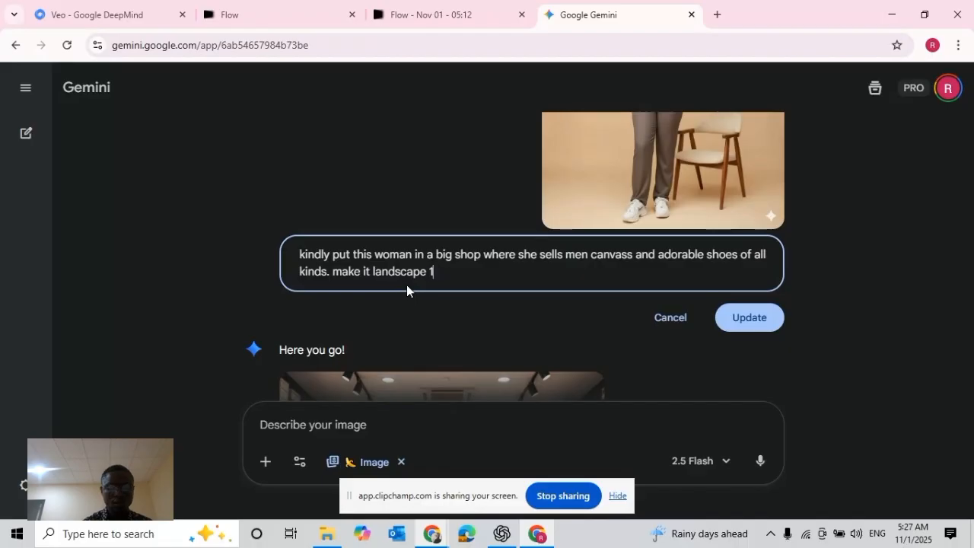
pyautogui.write('6')
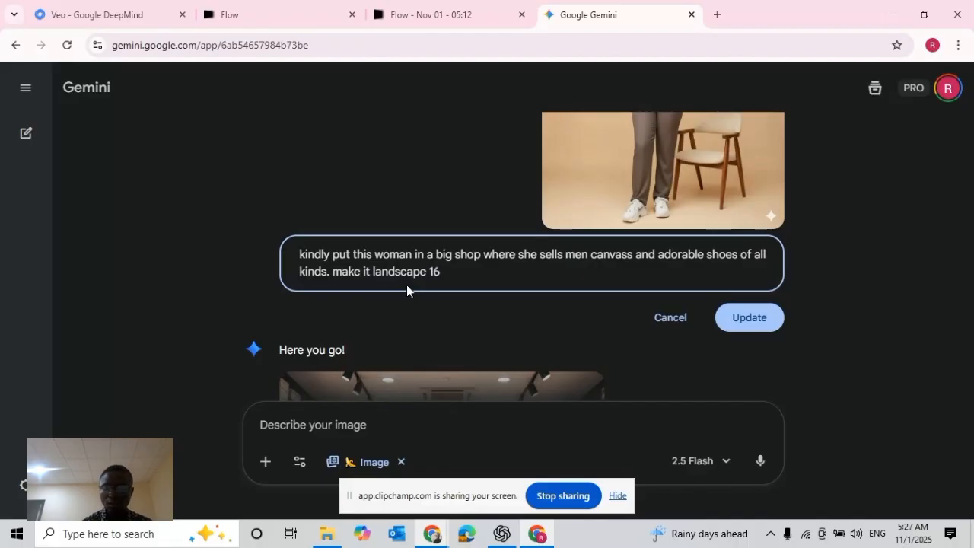
pyautogui.write(':9')
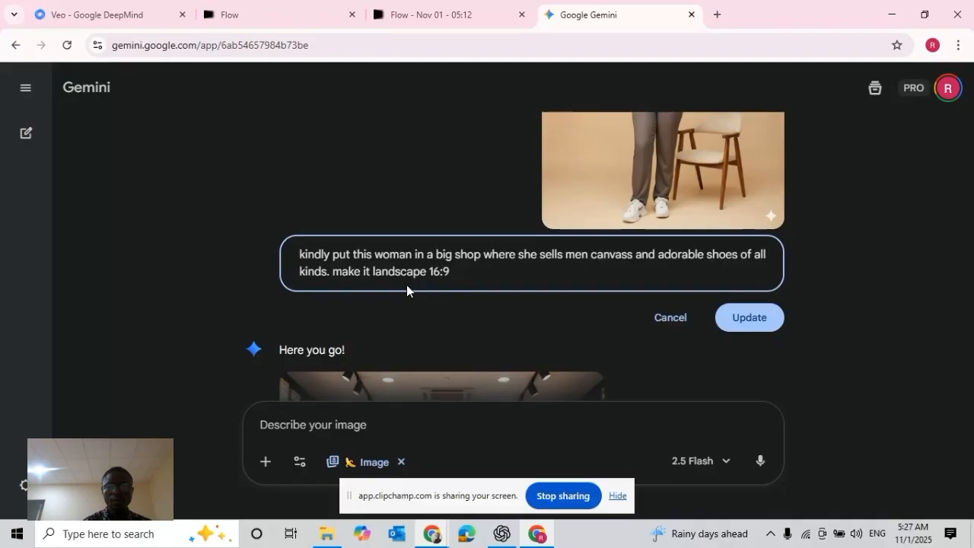
pyautogui.write(' and let shop ')
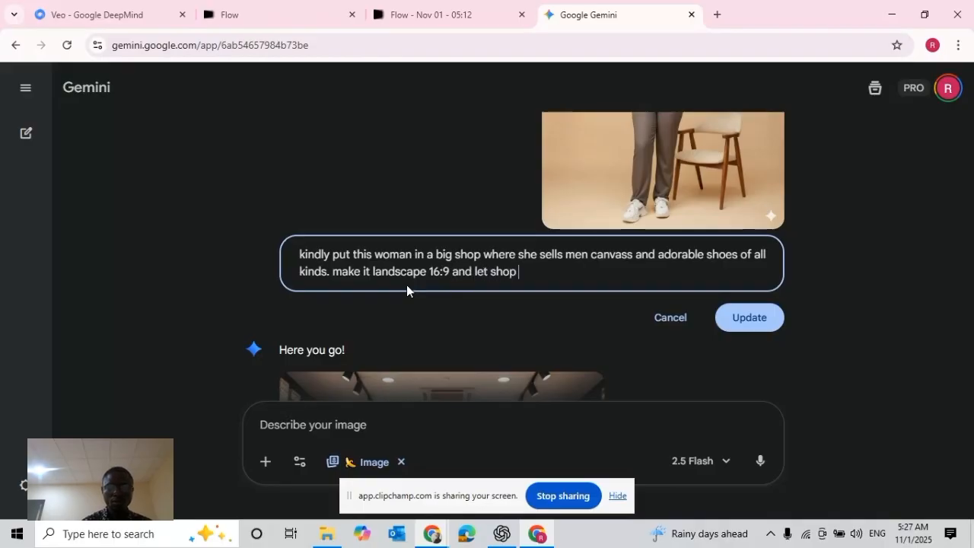
pyautogui.write('be const')
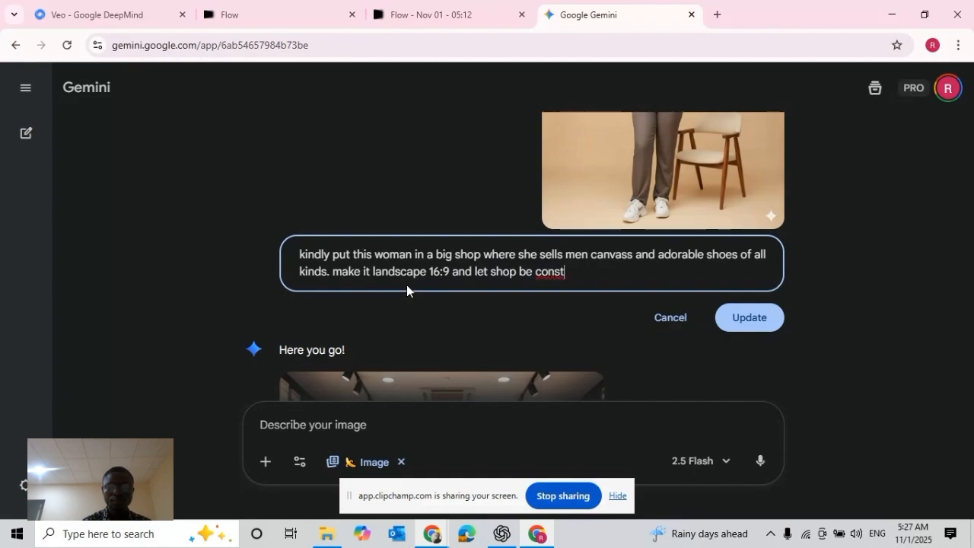
pyautogui.write('omized')
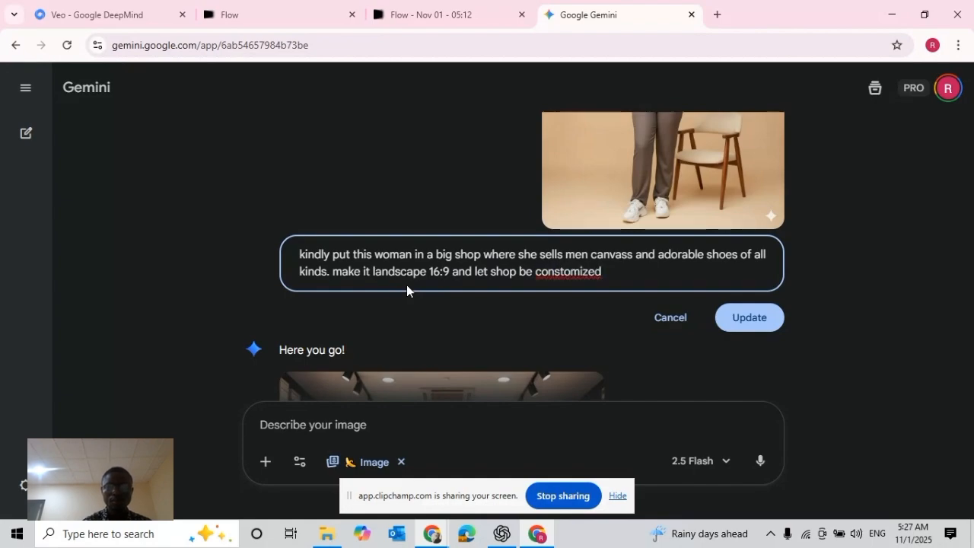
# Extend the edited image prompt with "and let shop be customized with Ray Consulting shoe" and regenerate the image
pyautogui.press('BackSpace')
pyautogui.press('BackSpace')
pyautogui.press('BackSpace')
pyautogui.press('BackSpace')
pyautogui.press('BackSpace')
pyautogui.press('BackSpace')
pyautogui.press('BackSpace')
pyautogui.press('BackSpace')
pyautogui.press('BackSpace')
pyautogui.press('BackSpace')
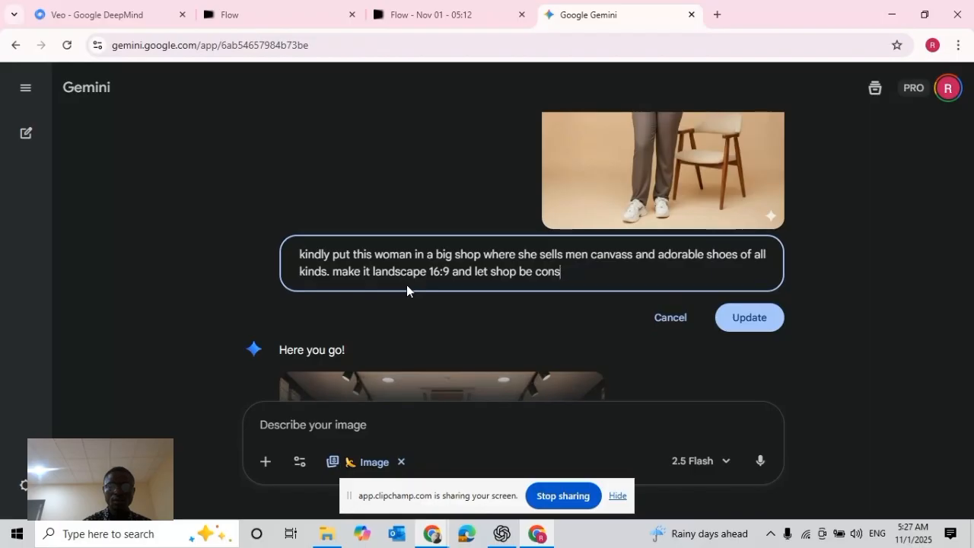
pyautogui.write('ust')
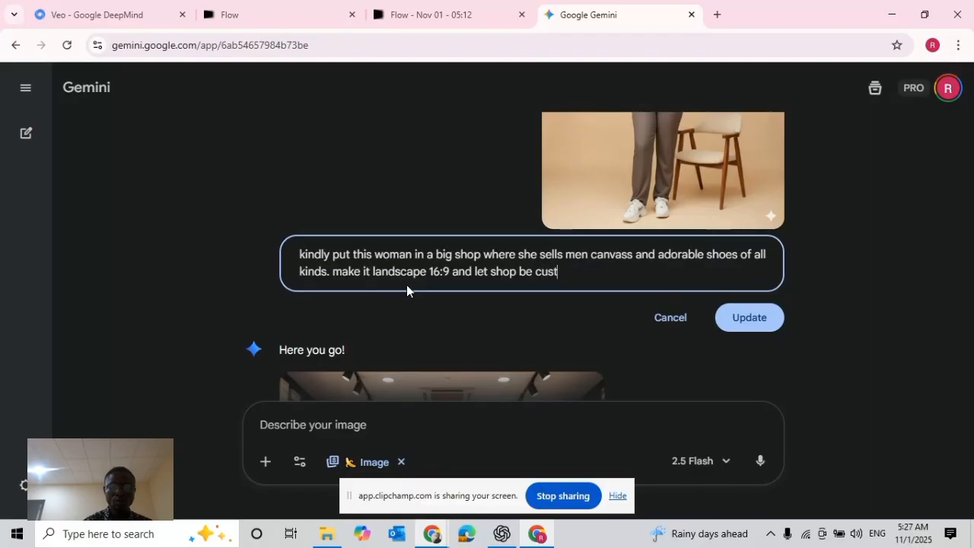
pyautogui.write('omized wi')
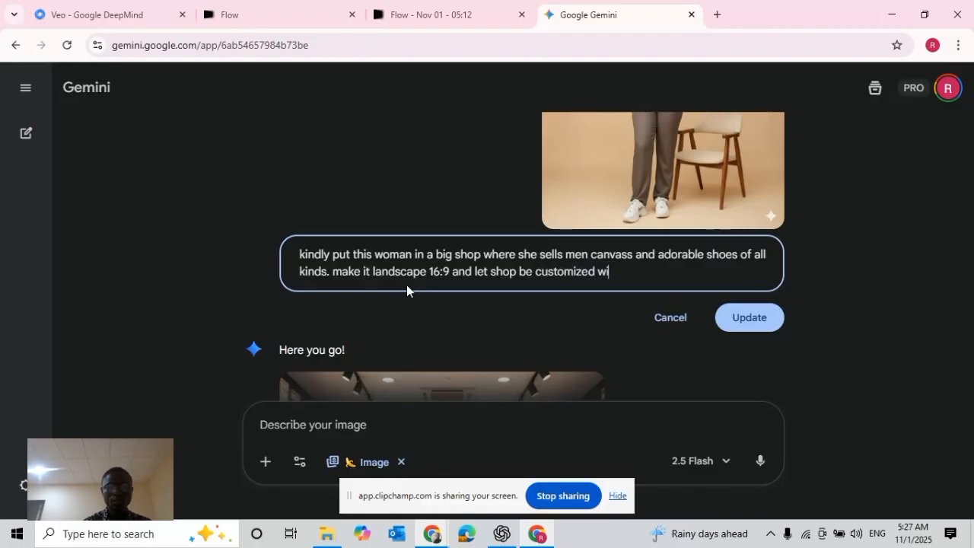
pyautogui.write('th Ray Consulting shoe')
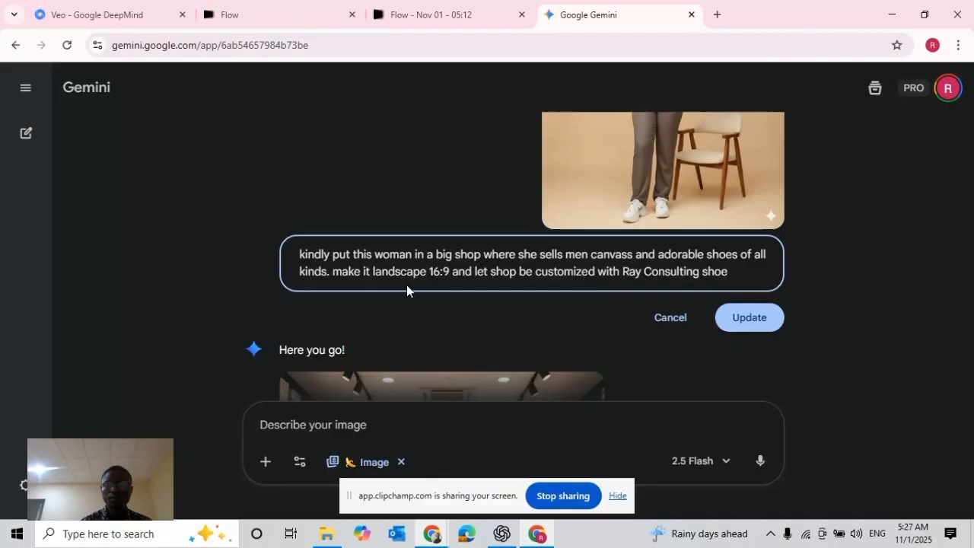
pyautogui.press('BackSpace')
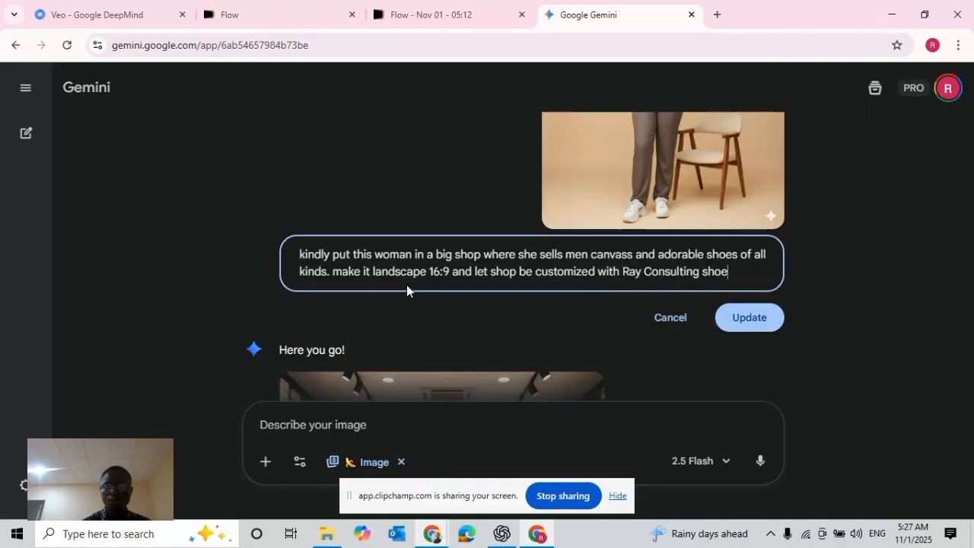
pyautogui.click(726, 320)
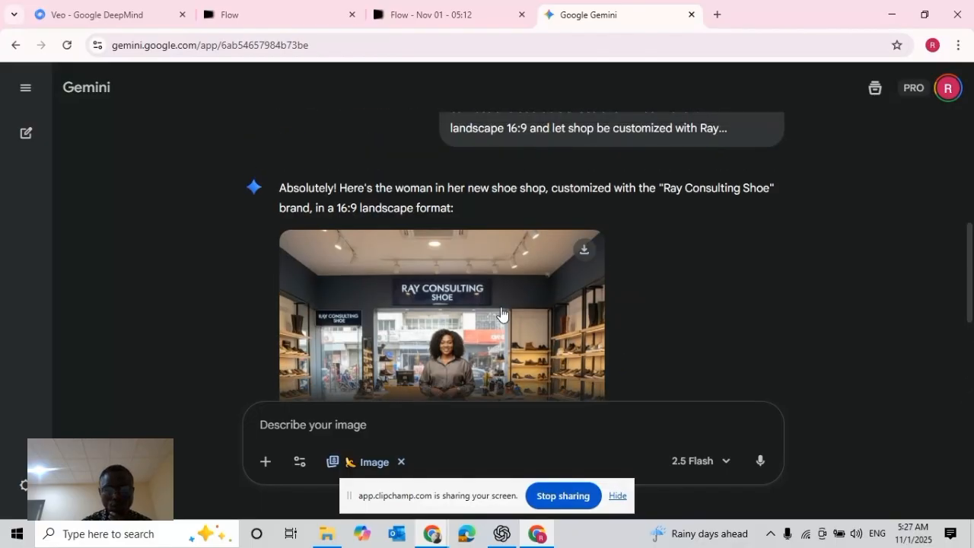
# Review the regenerated Ray Consulting shoe shop image and download it
pyautogui.scroll(-3, 502, 312)
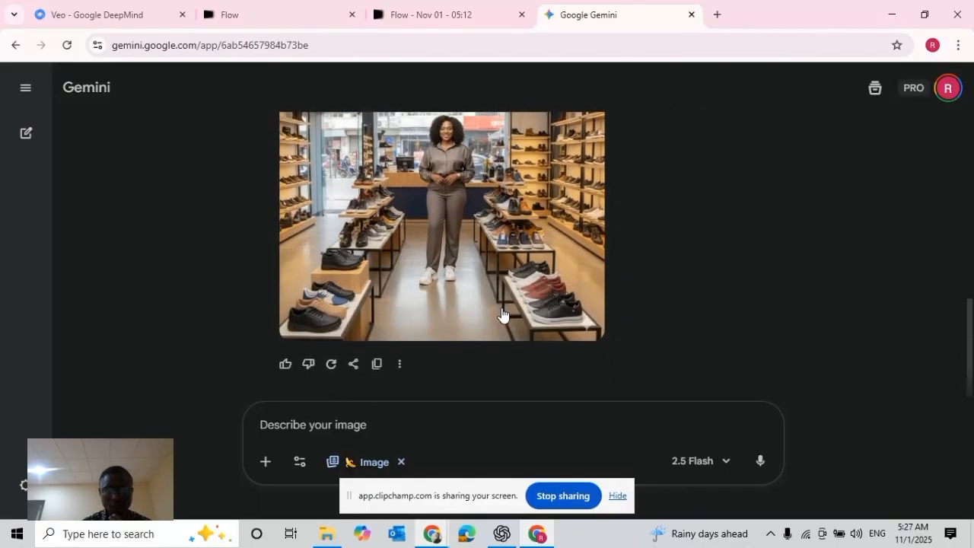
pyautogui.scroll(2, 501, 312)
pyautogui.click(582, 251)
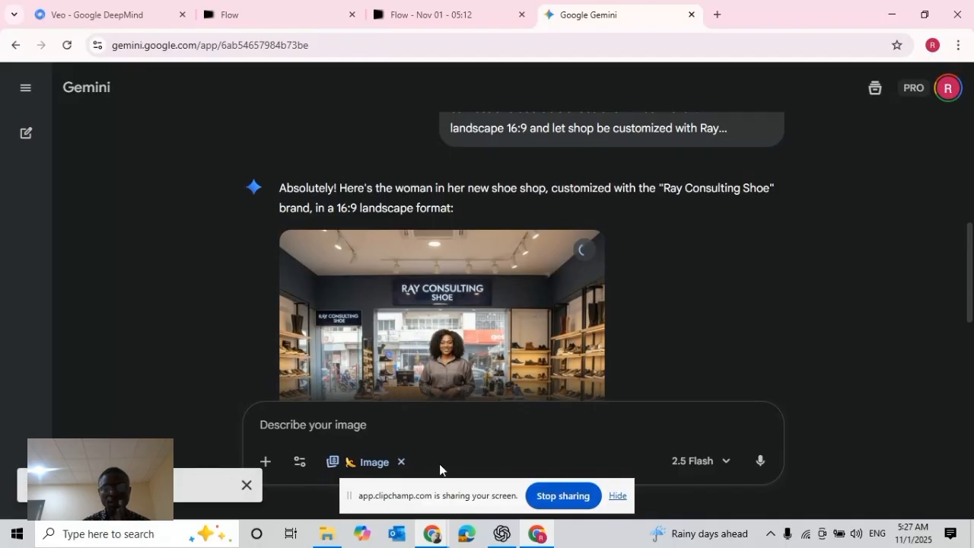
pyautogui.click(535, 538)
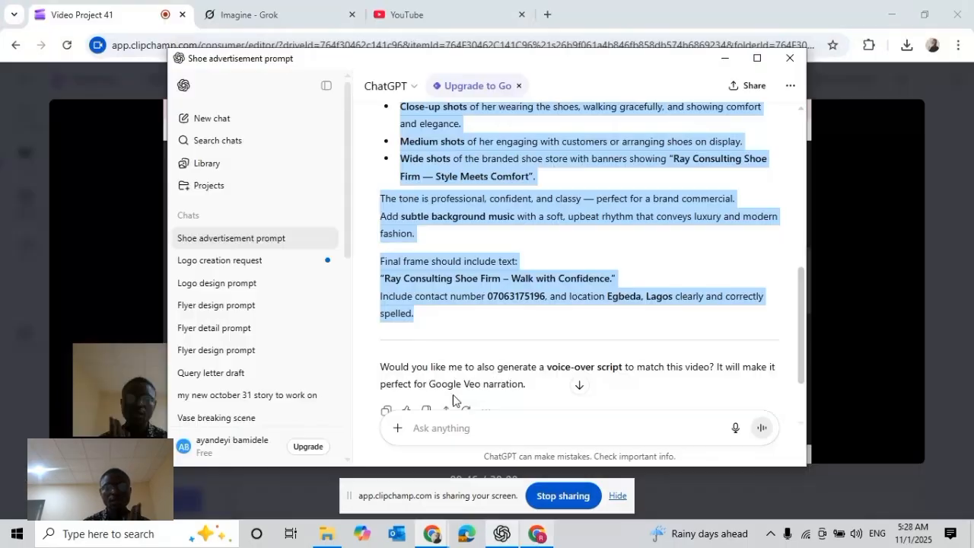
pyautogui.click(537, 536)
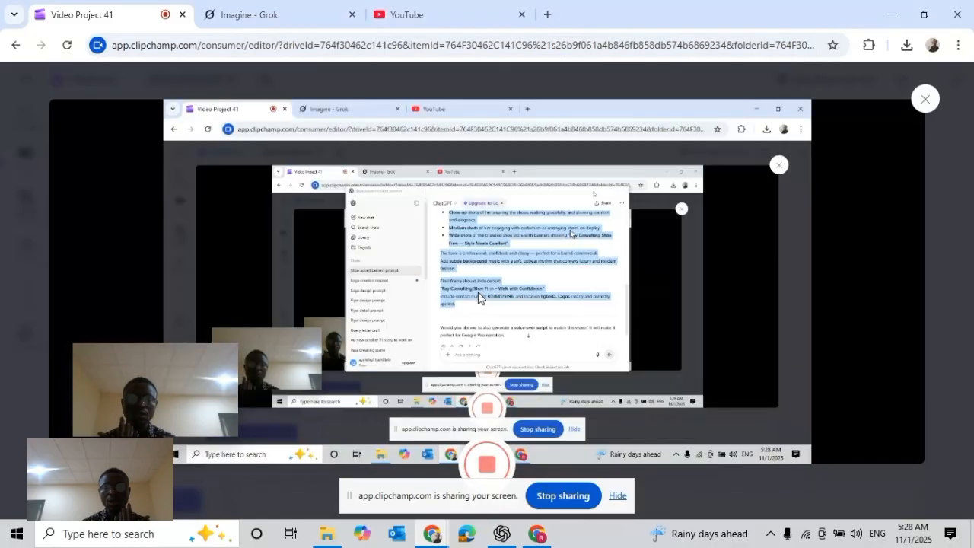
pyautogui.click(537, 537)
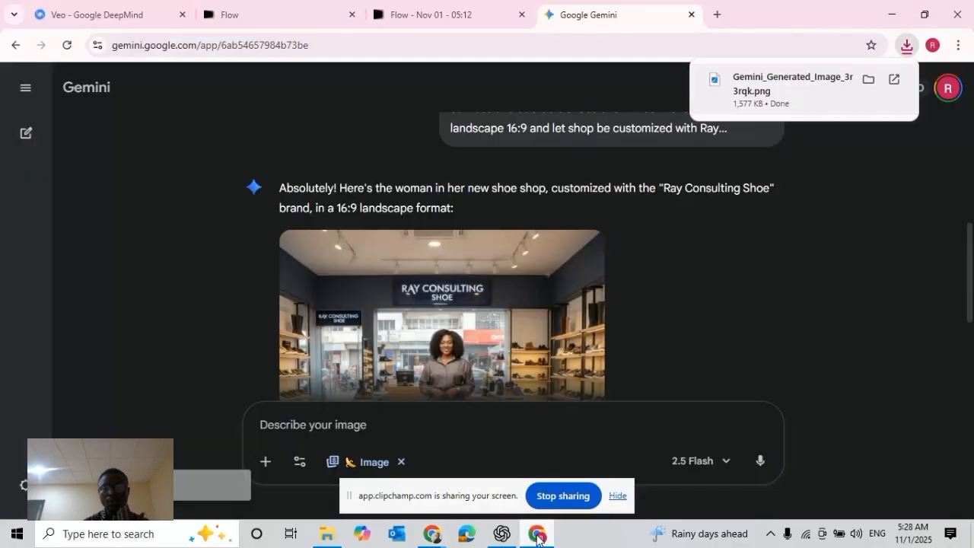
# In the Flow project, upload Gemini_Generated_Image_3rqktb3rqktb3rqk from Downloads as the start frame, cropped to landscape around the shop sign and the woman's upper body
pyautogui.click(470, 11)
pyautogui.click(303, 474)
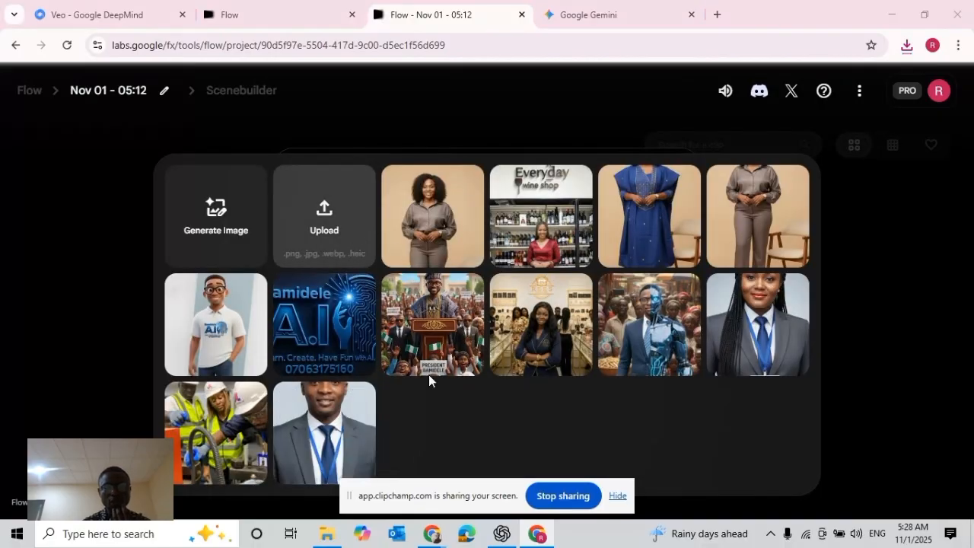
pyautogui.click(330, 229)
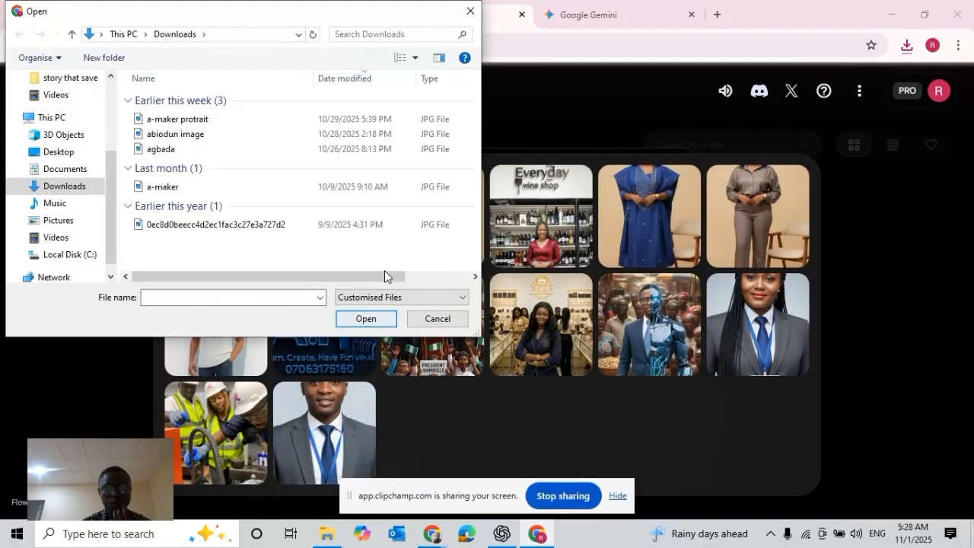
pyautogui.click(228, 120)
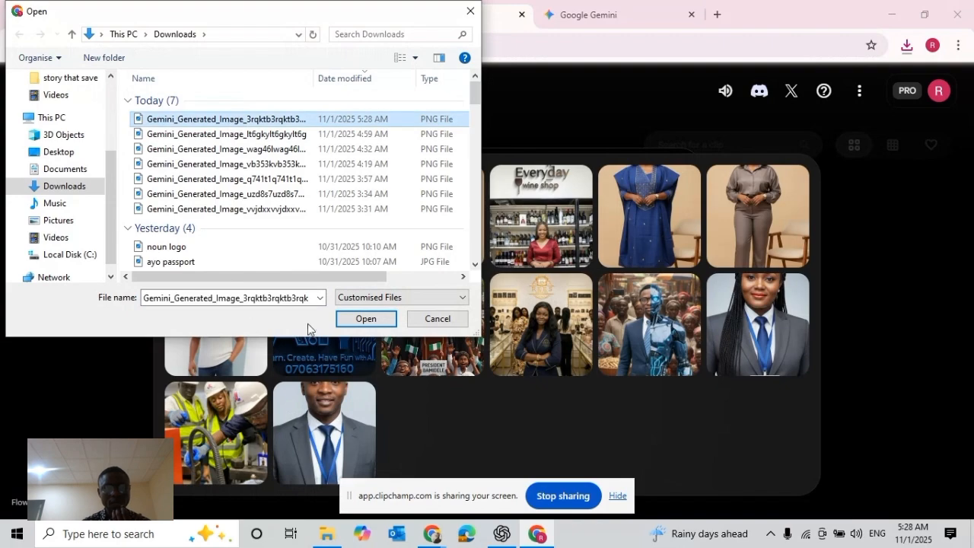
pyautogui.click(361, 319)
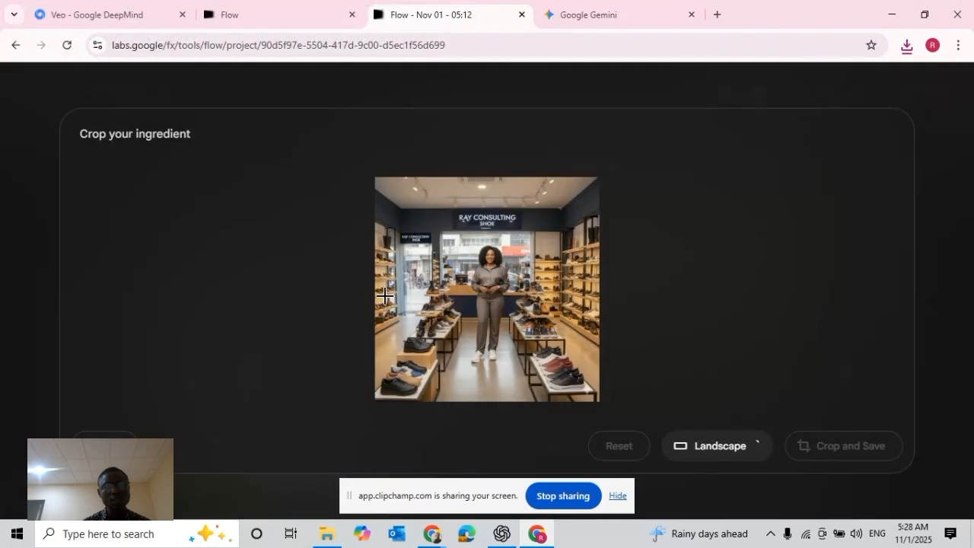
pyautogui.moveTo(501, 324); pyautogui.dragTo(496, 303)
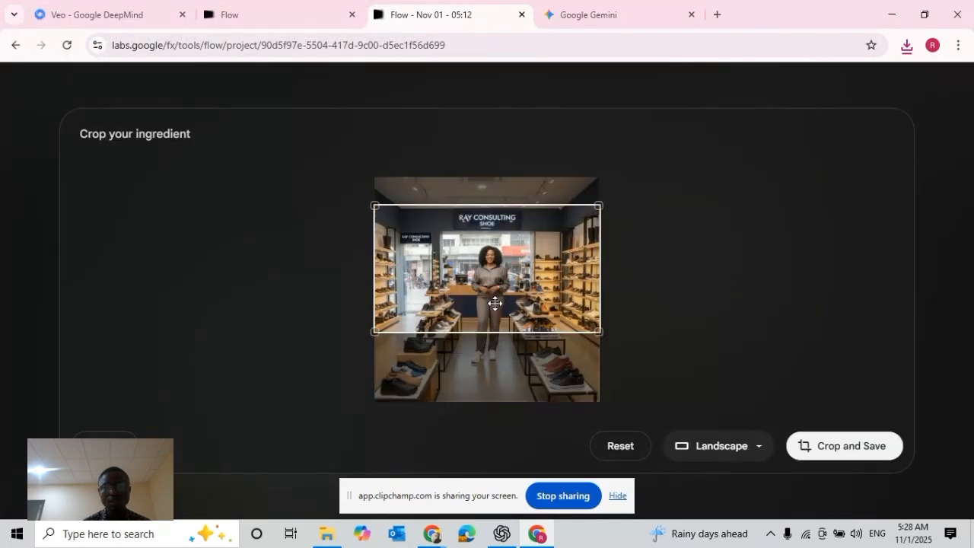
pyautogui.click(828, 456)
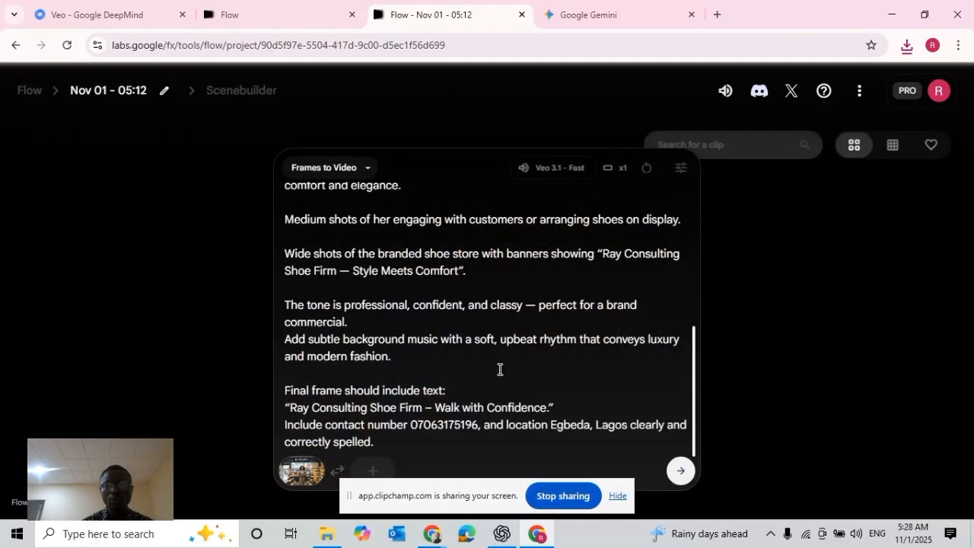
# Review the shoe advertisement prompt from its beginning and generate the Frames to Video clip with Veo 3.1 - Fast
pyautogui.scroll(5, 485, 328)
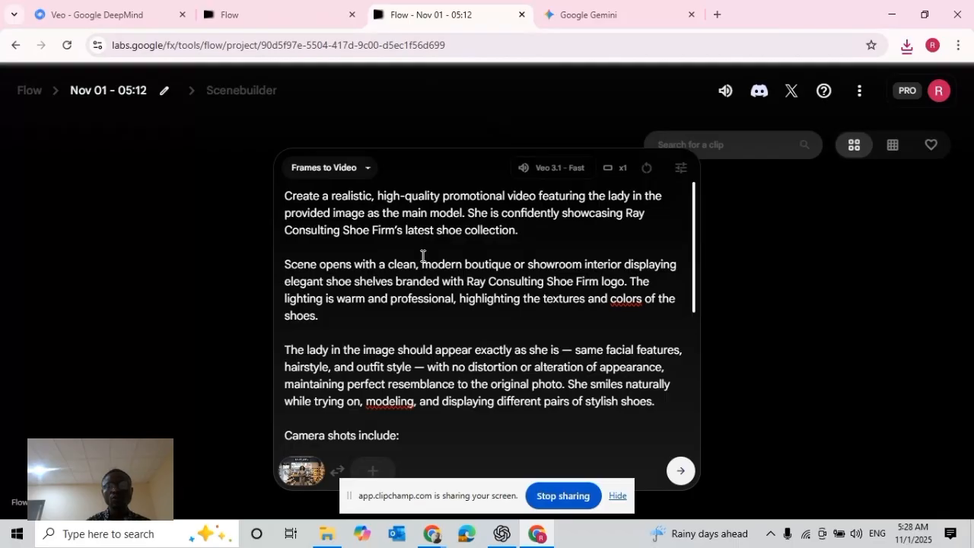
pyautogui.click(679, 471)
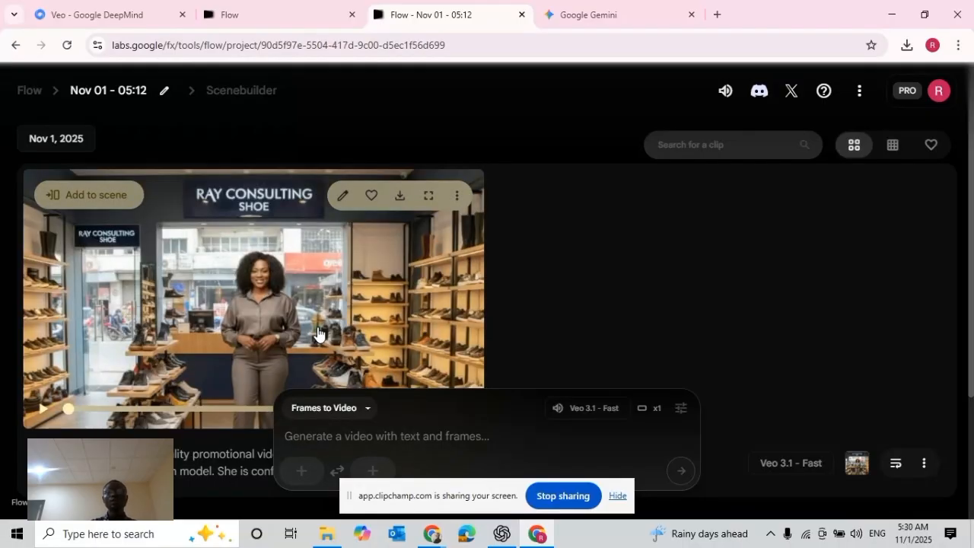
# Play the generated Ray Consulting shoe shop video clip
pyautogui.click(44, 412)
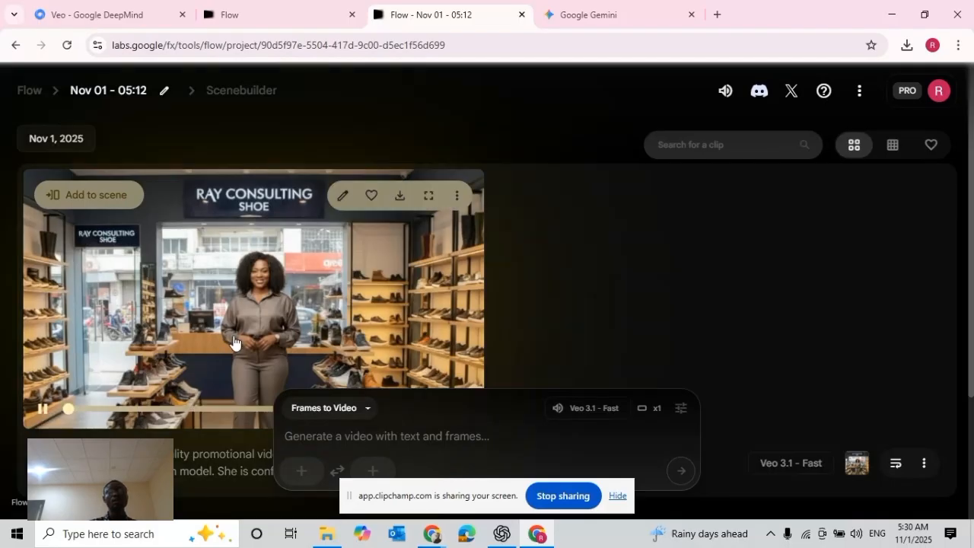
pyautogui.click(45, 417)
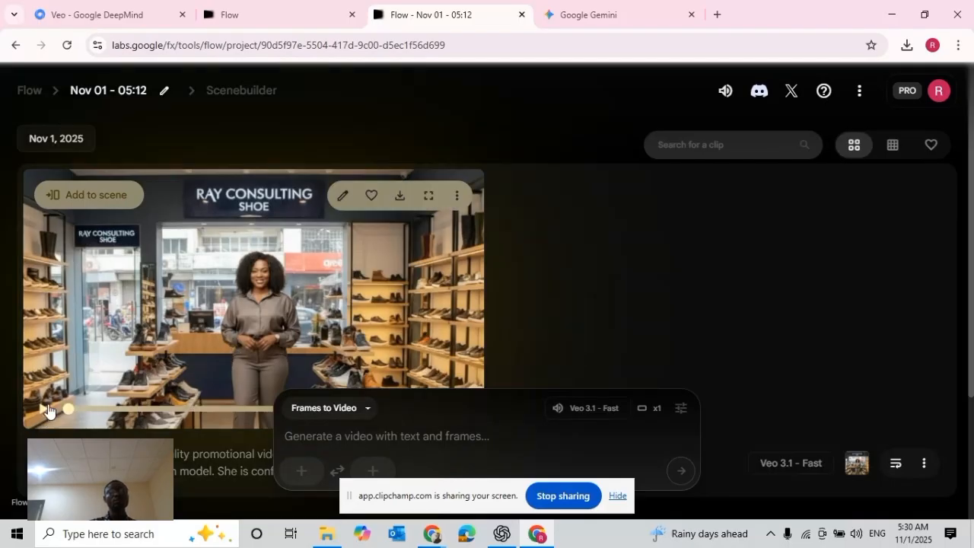
pyautogui.click(285, 330)
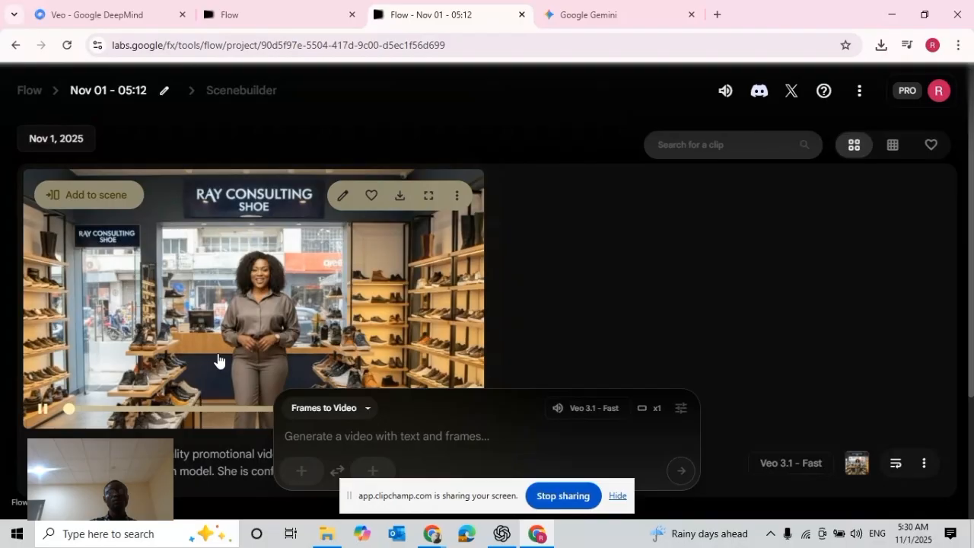